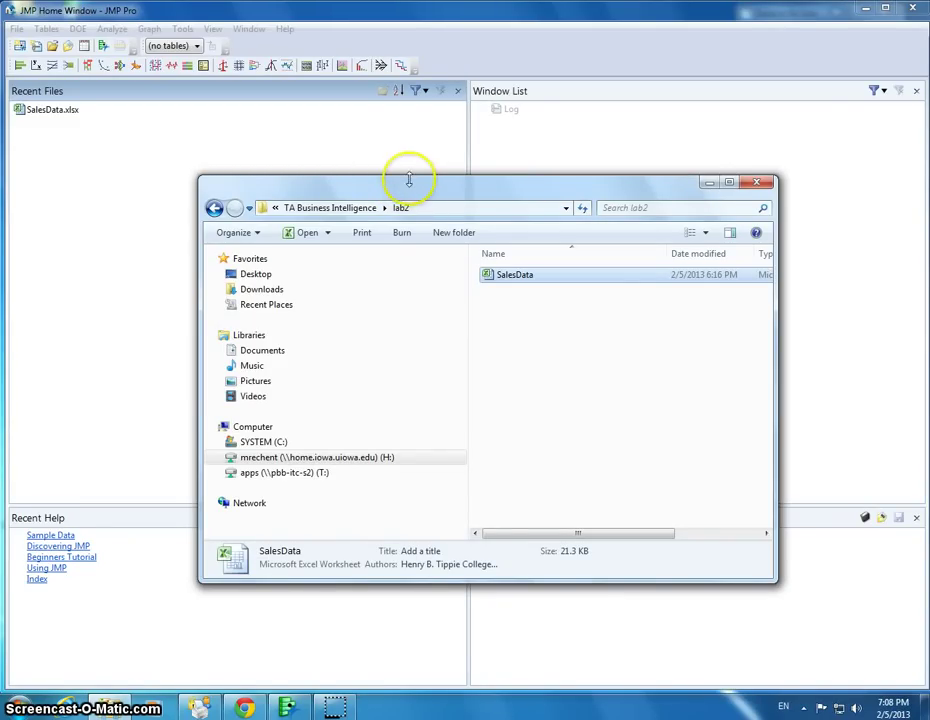
Step: Arrange the file browser and JMP home windows and browse the Start menu's program list
left_click_drag(407, 178, 379, 191)
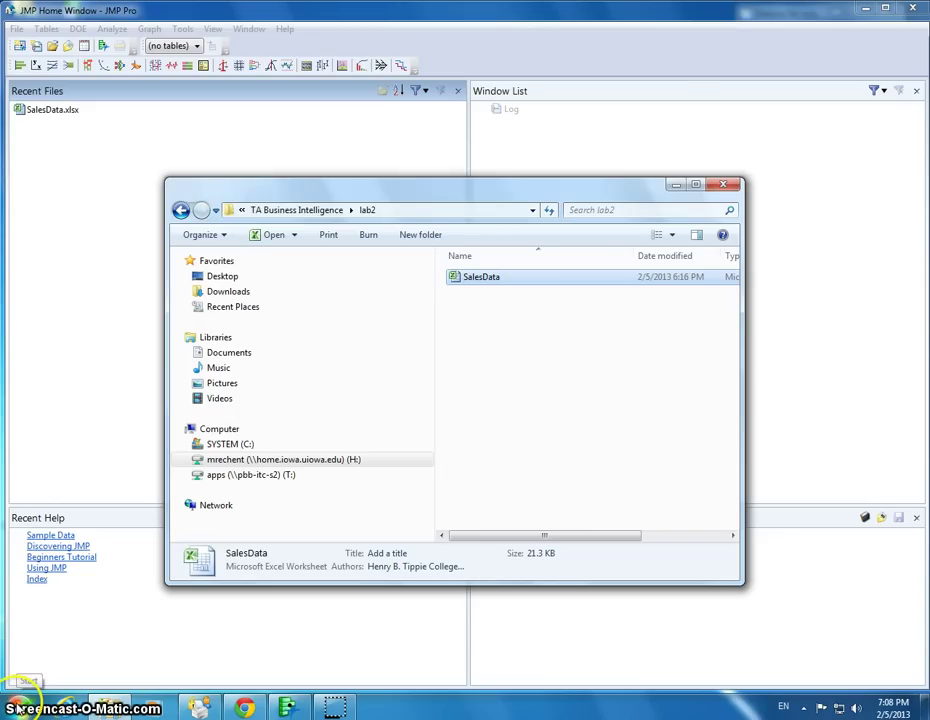
left_click(108, 370)
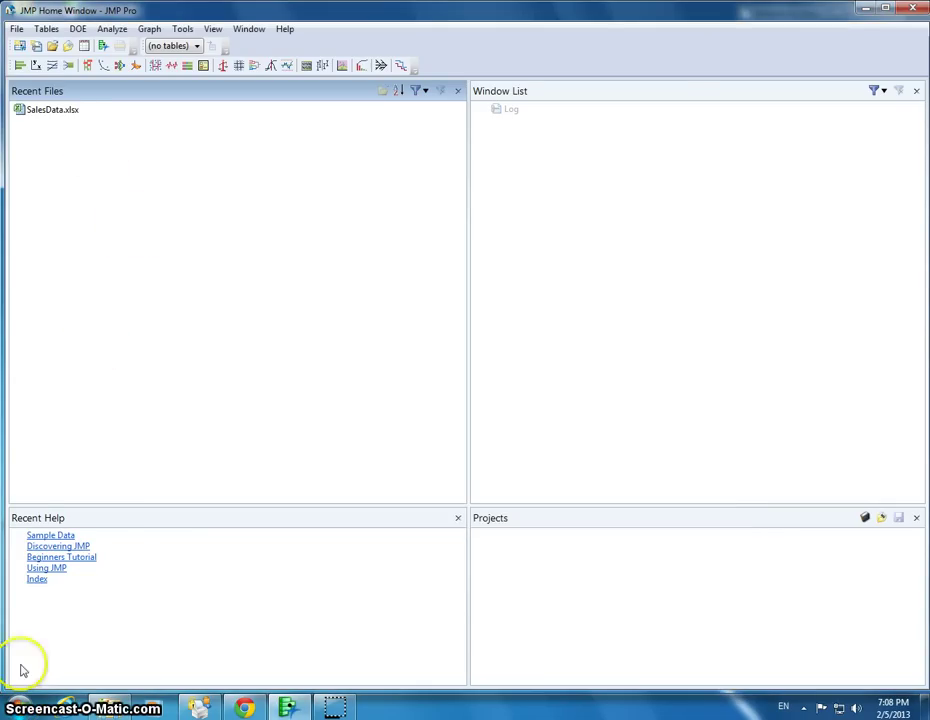
left_click(18, 708)
left_click(56, 645)
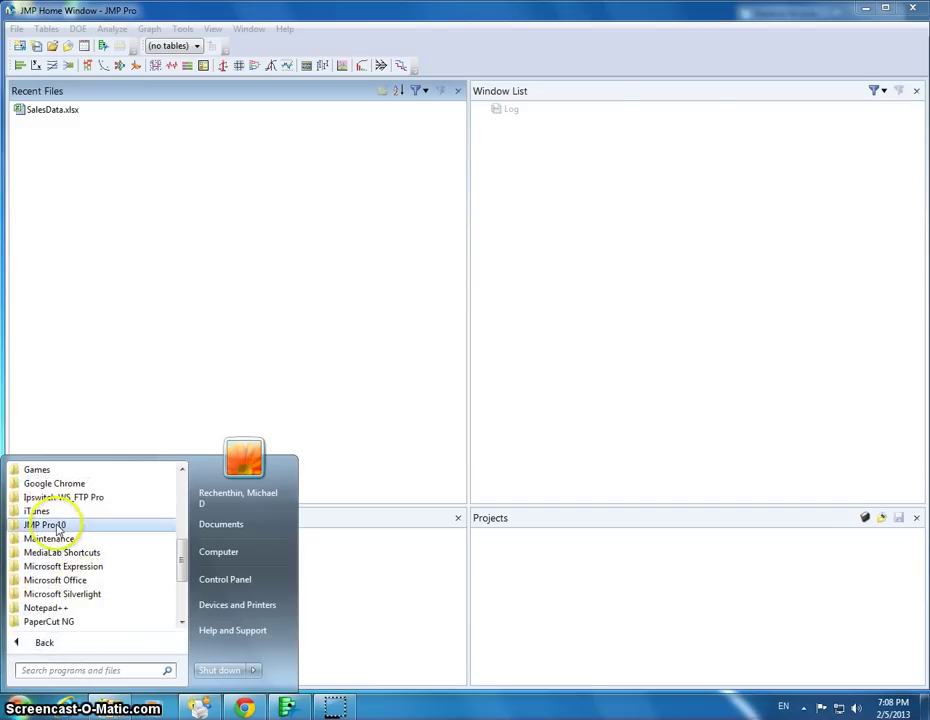
left_click(91, 388)
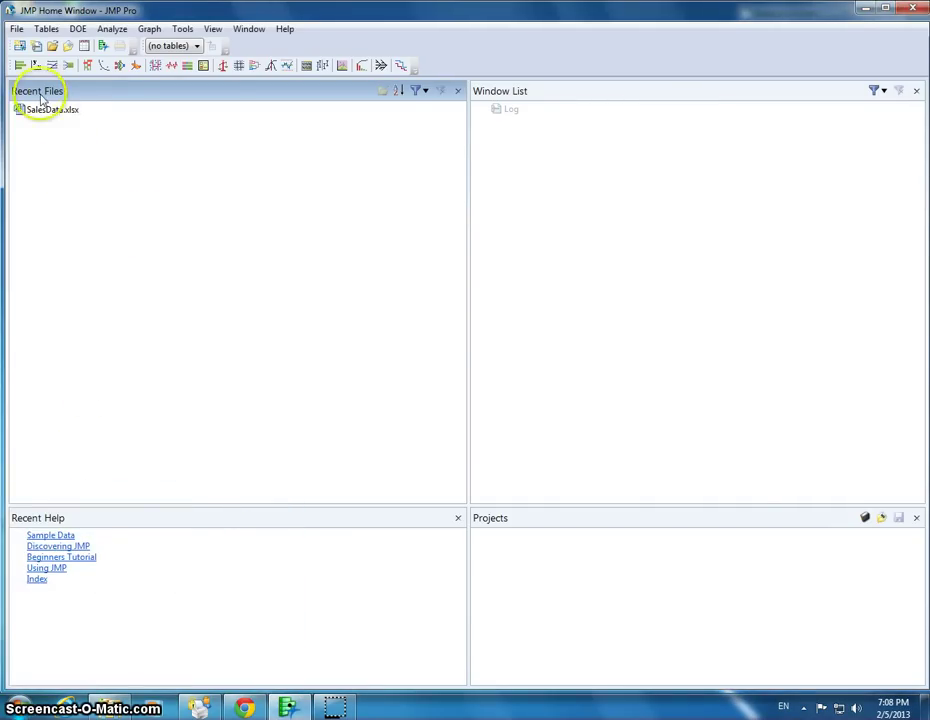
Step: Open SalesData.xlsx from the lab2 folder as a 219-row JMP data table
left_click(17, 28)
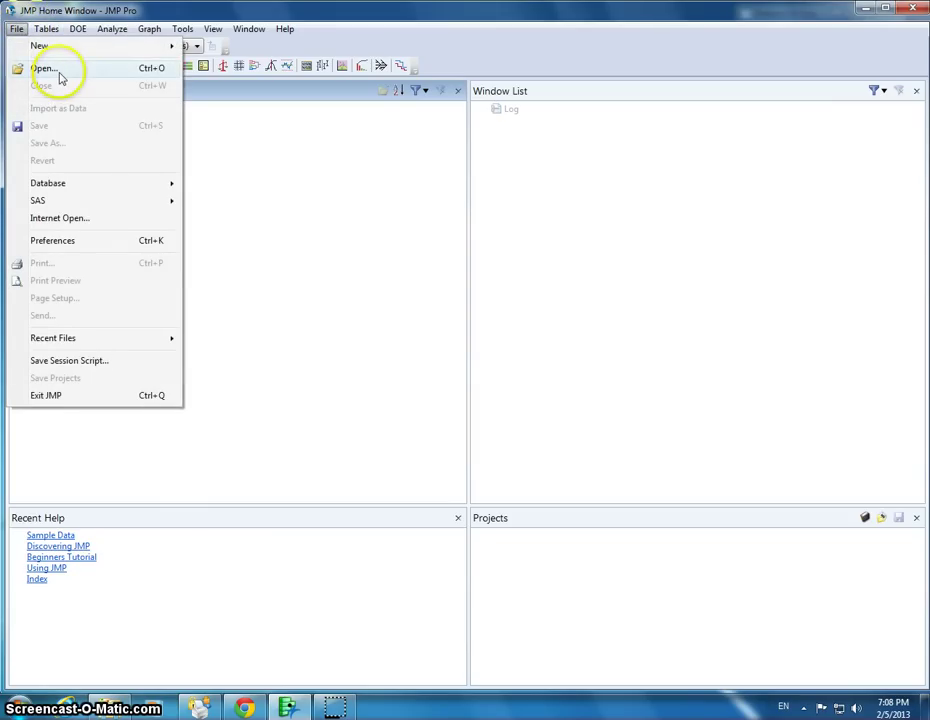
left_click(44, 68)
left_click(440, 243)
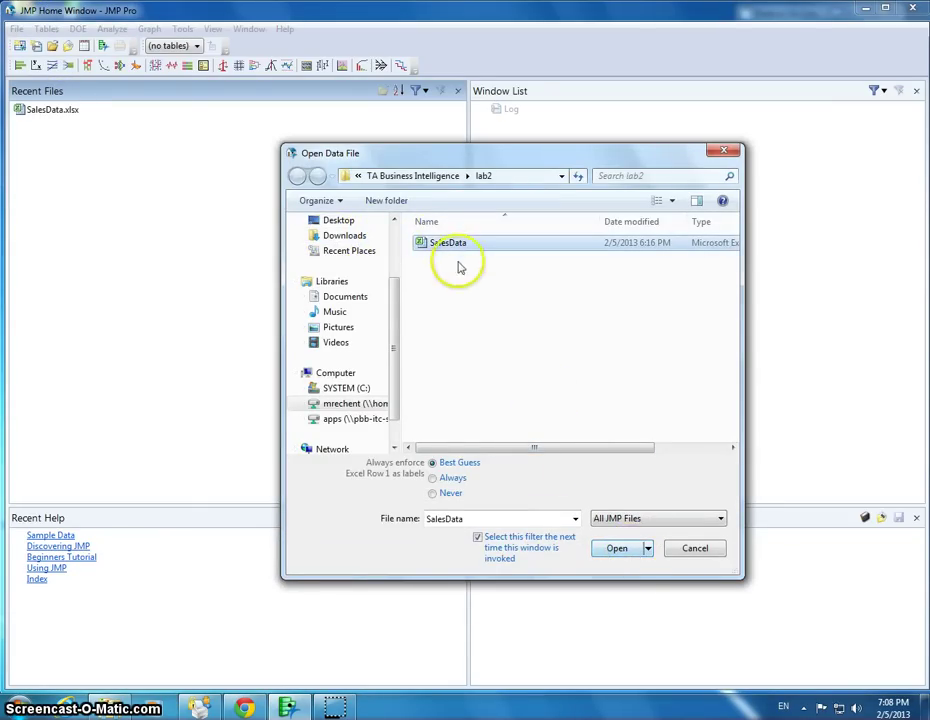
left_click(622, 549)
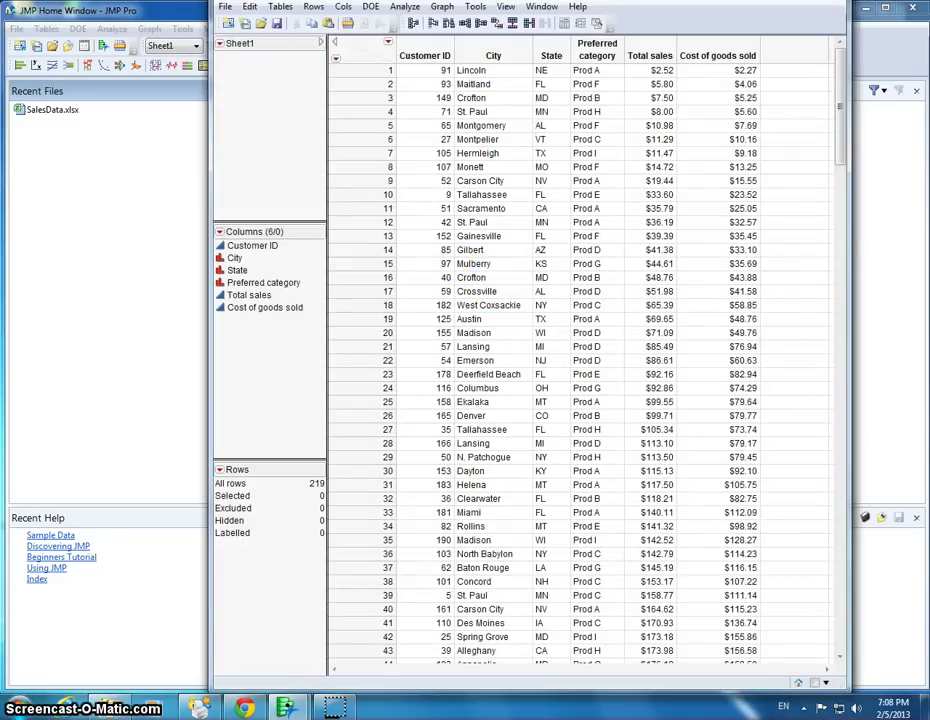
left_click_drag(372, 16, 375, 62)
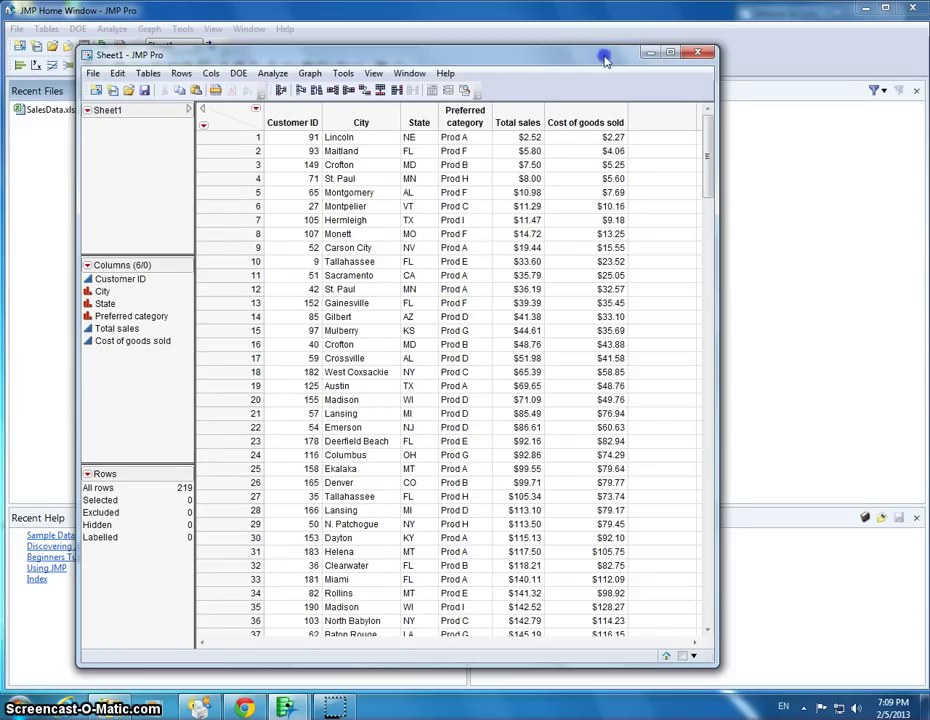
left_click_drag(603, 55, 596, 33)
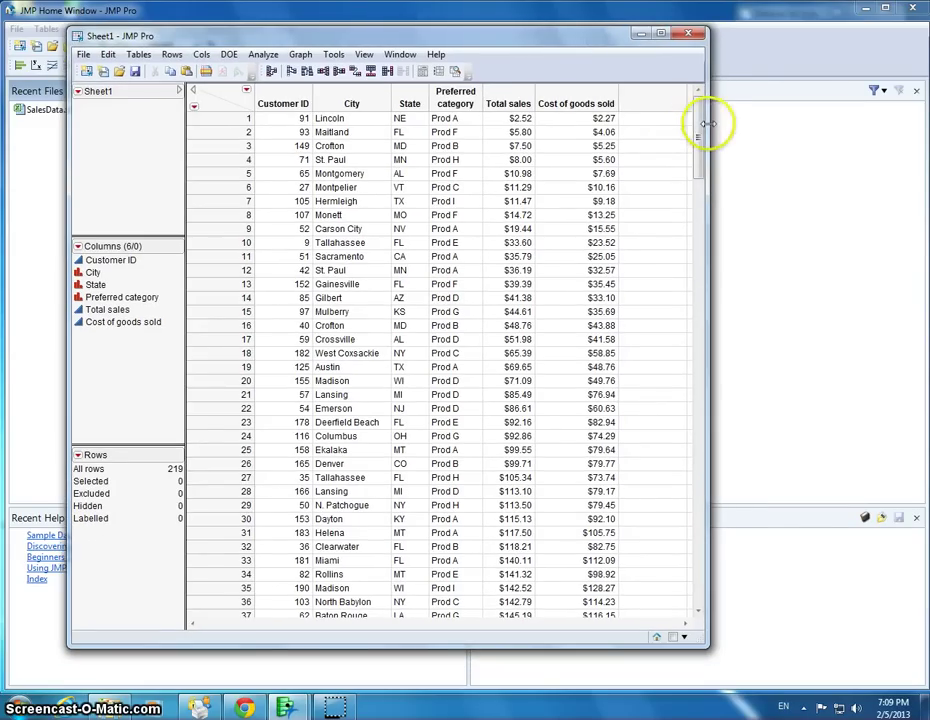
left_click_drag(707, 123, 705, 123)
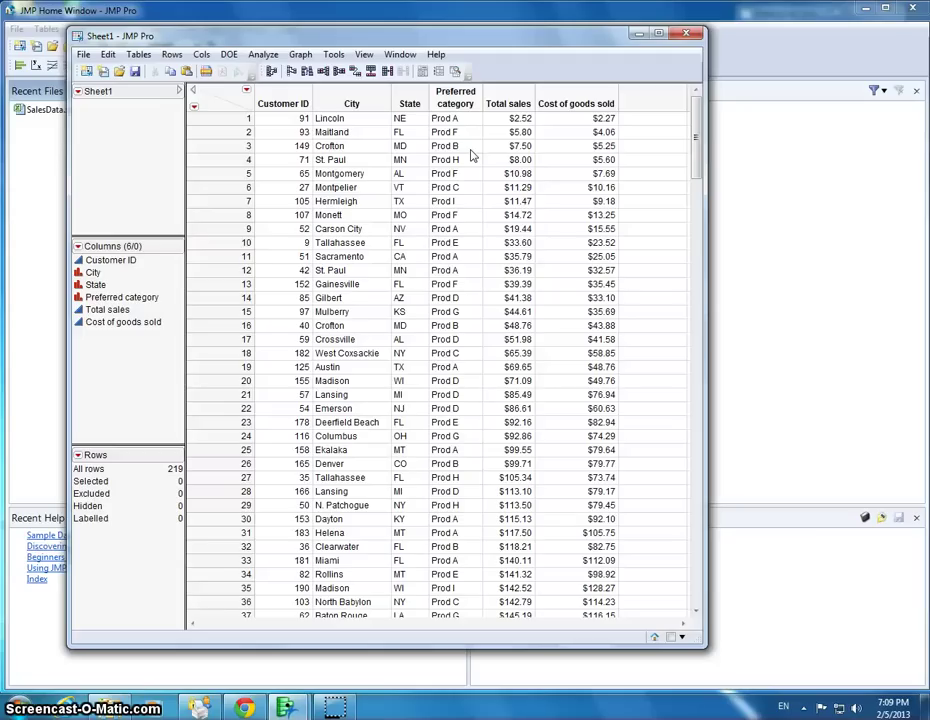
Step: Tabulate State by Column % showing each state's share of rows (NY 12.79%, FL 10.05%)
left_click(147, 57)
left_click(182, 239)
left_click_drag(588, 12, 367, 145)
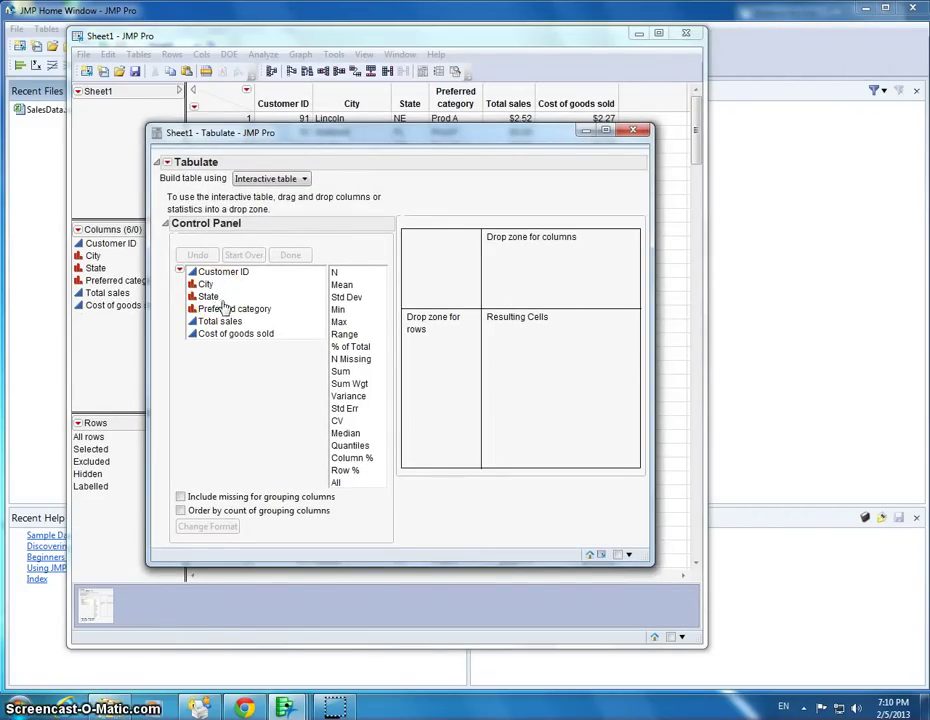
left_click(229, 327)
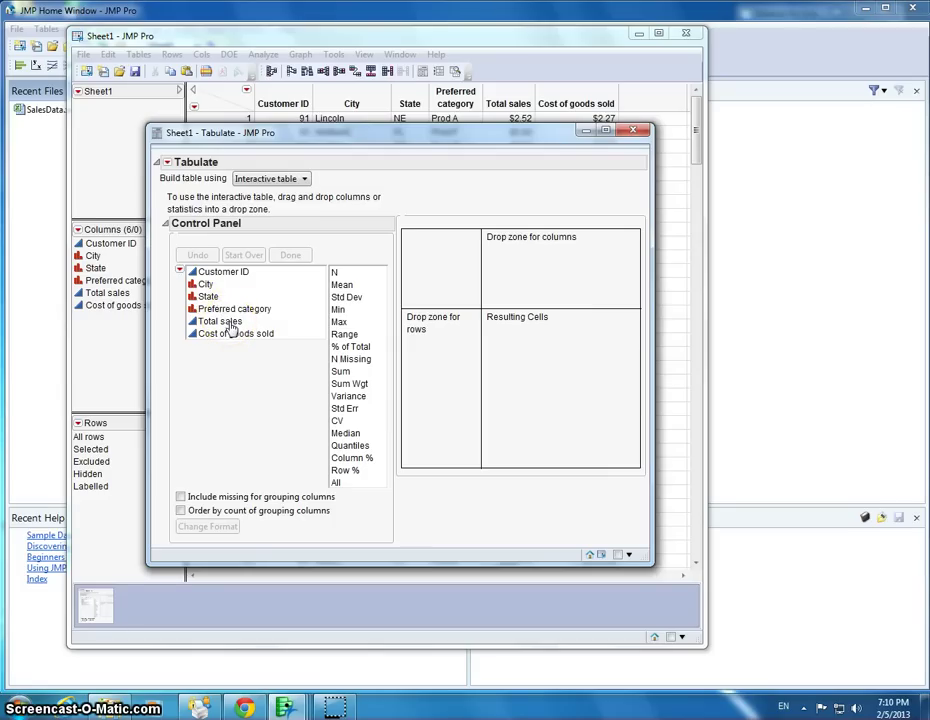
left_click_drag(229, 327, 440, 350)
left_click(208, 297)
left_click_drag(356, 68, 361, 42)
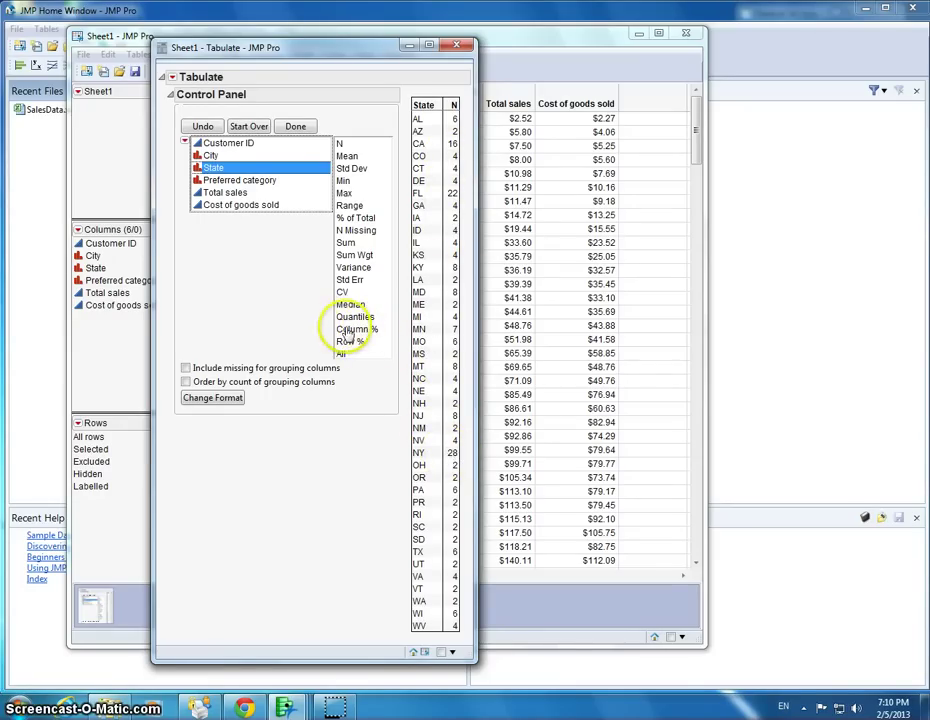
left_click(352, 330)
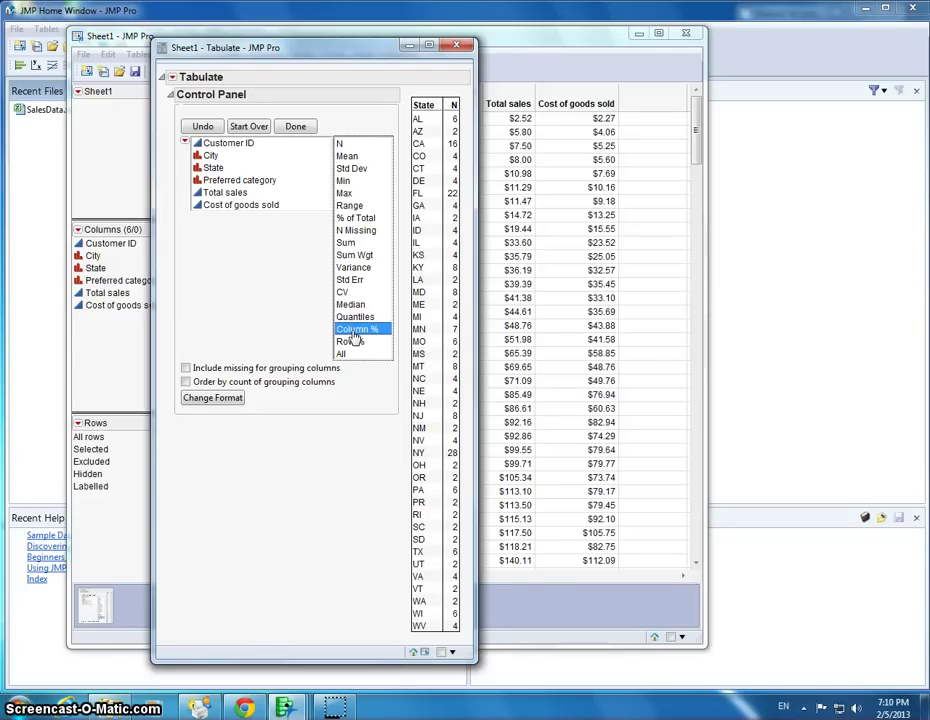
left_click_drag(352, 338, 443, 322)
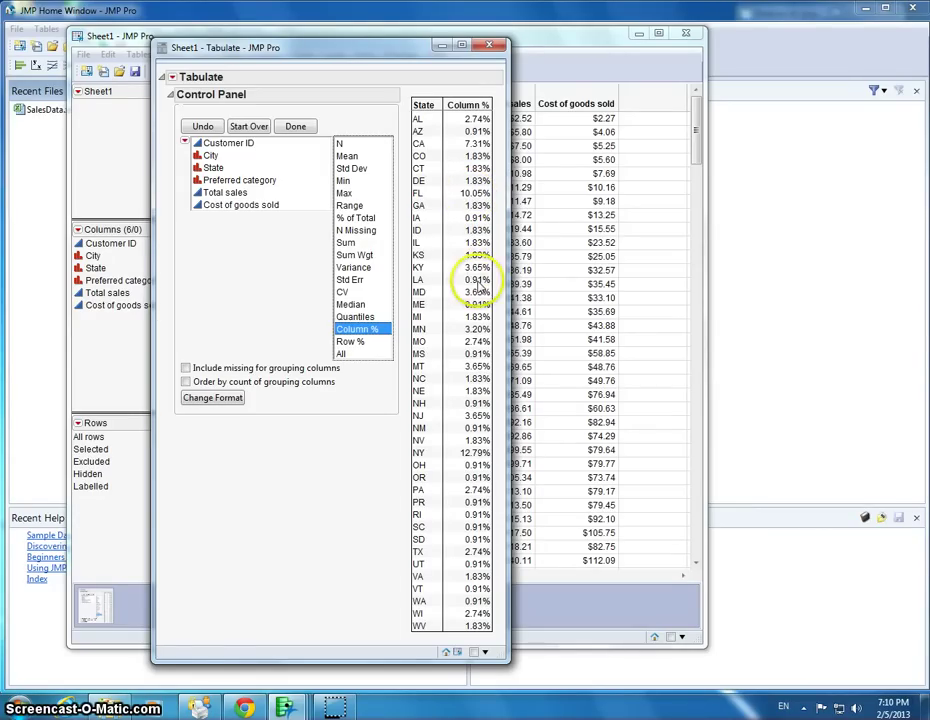
Step: Add Total sales as a new Sum analysis column beside Column % (NY $27,195.75, CA $25,292.49)
left_click(238, 194)
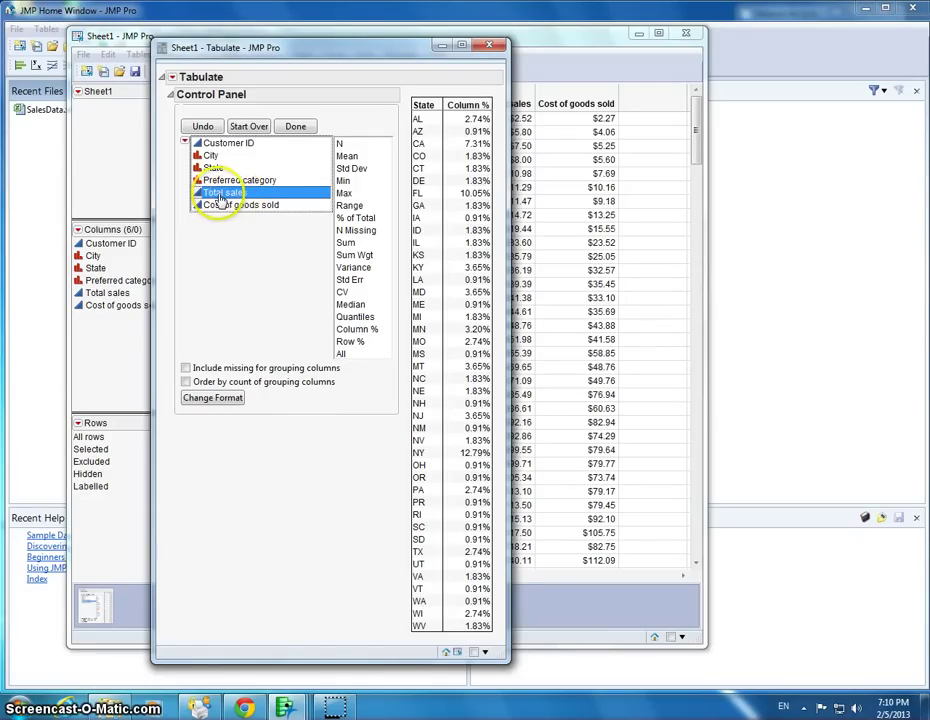
left_click_drag(220, 195, 497, 178)
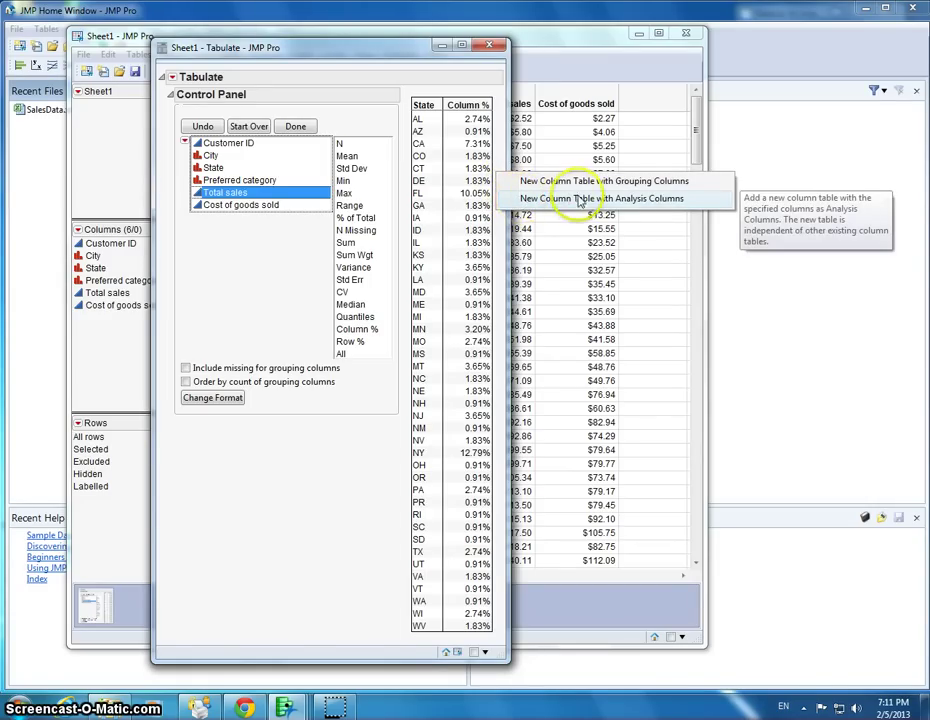
left_click(661, 200)
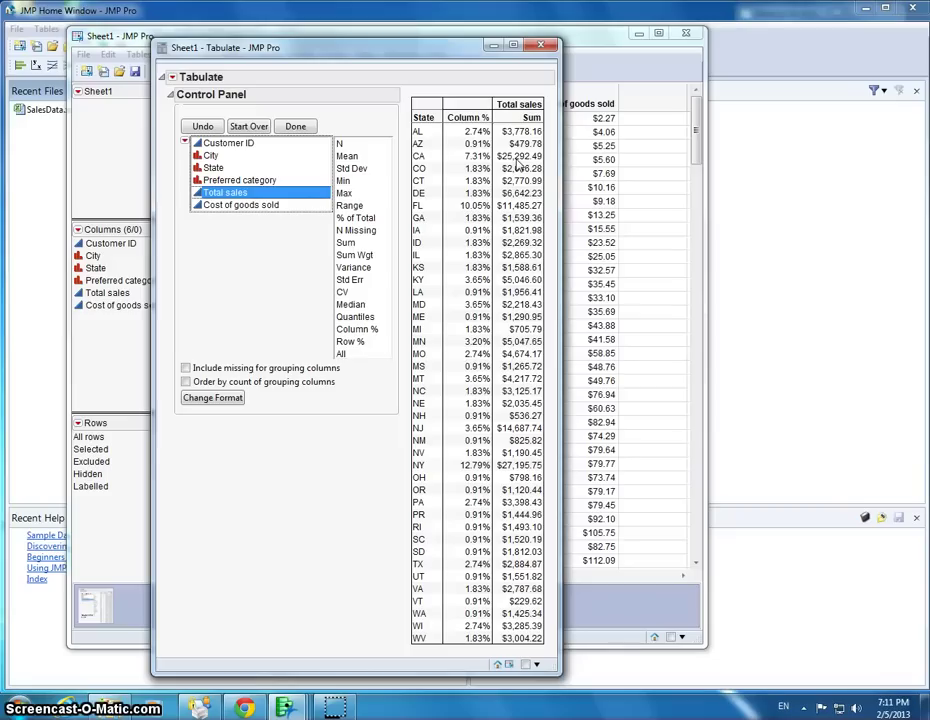
left_click(550, 117)
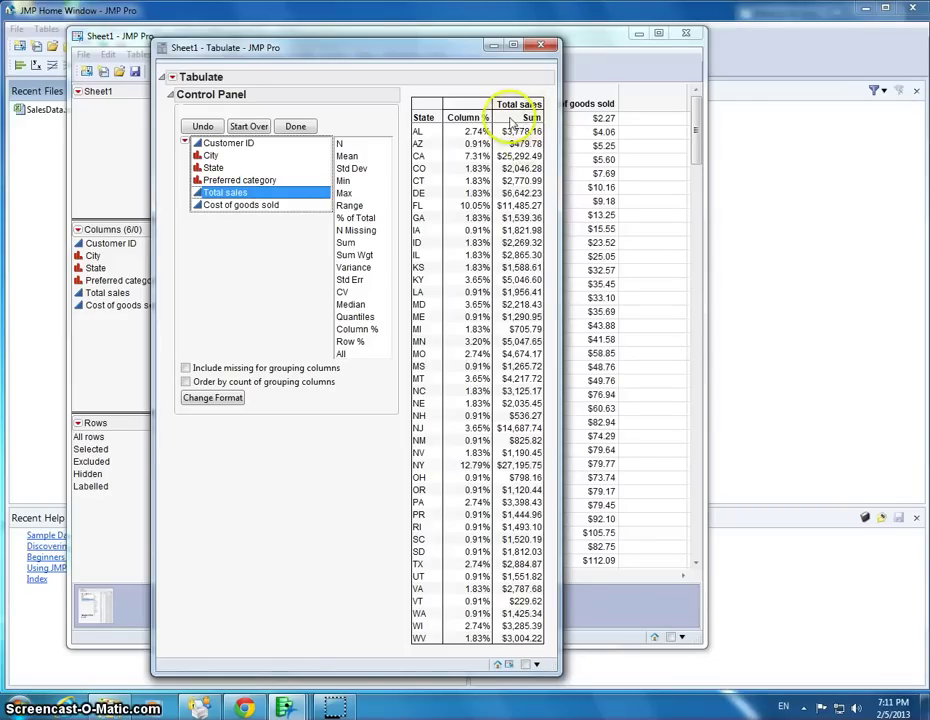
Step: Switch the Total sales statistic from Sum to Mean (CA $1,580.781, NY $971.277)
right_click(505, 120)
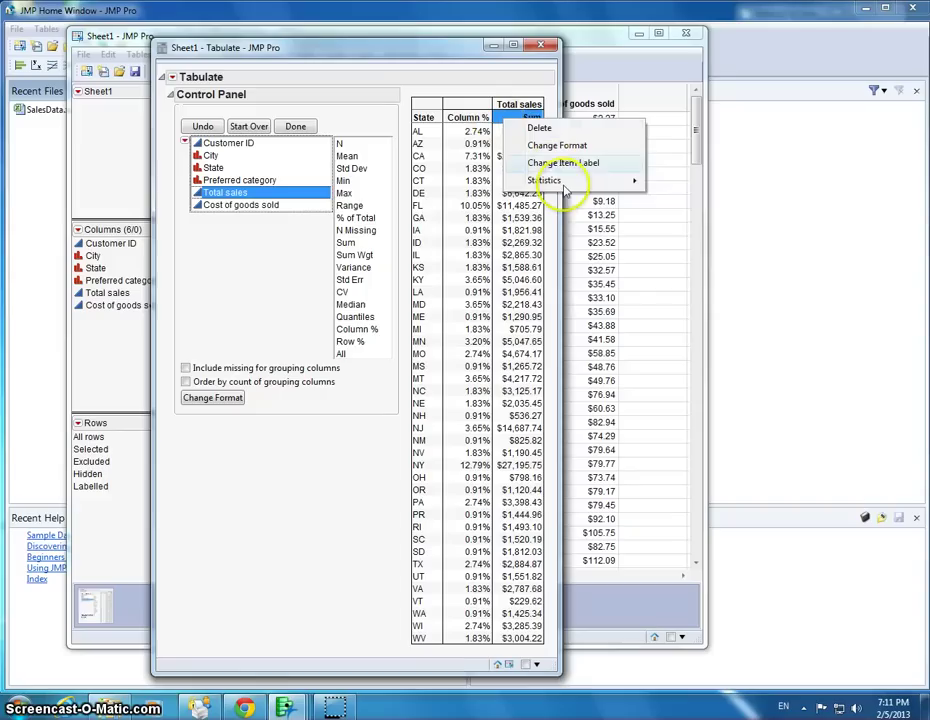
mouse_move(602, 182)
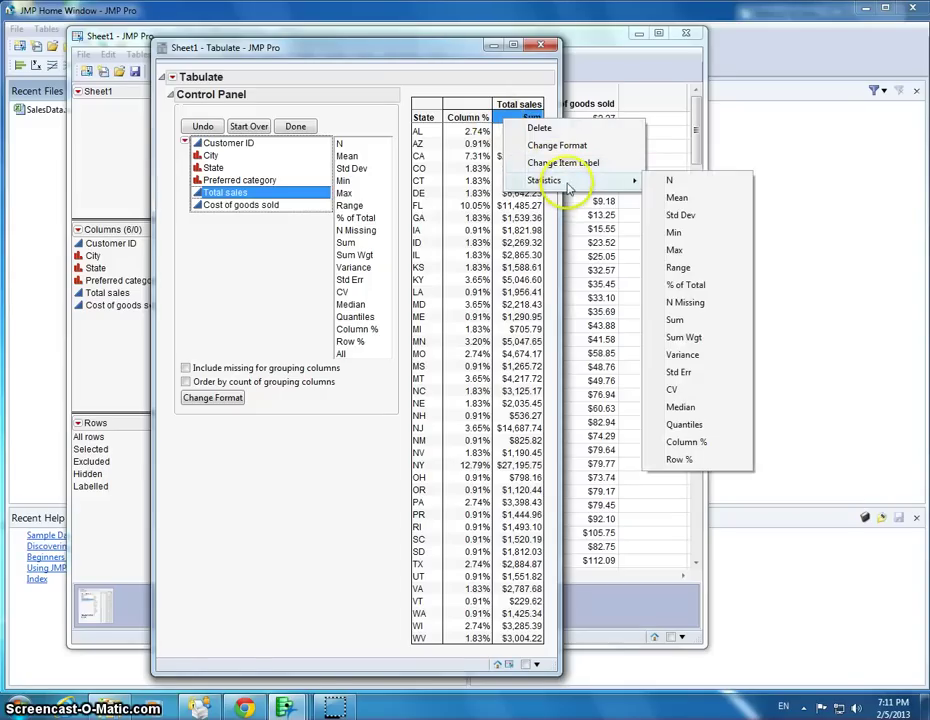
left_click(677, 201)
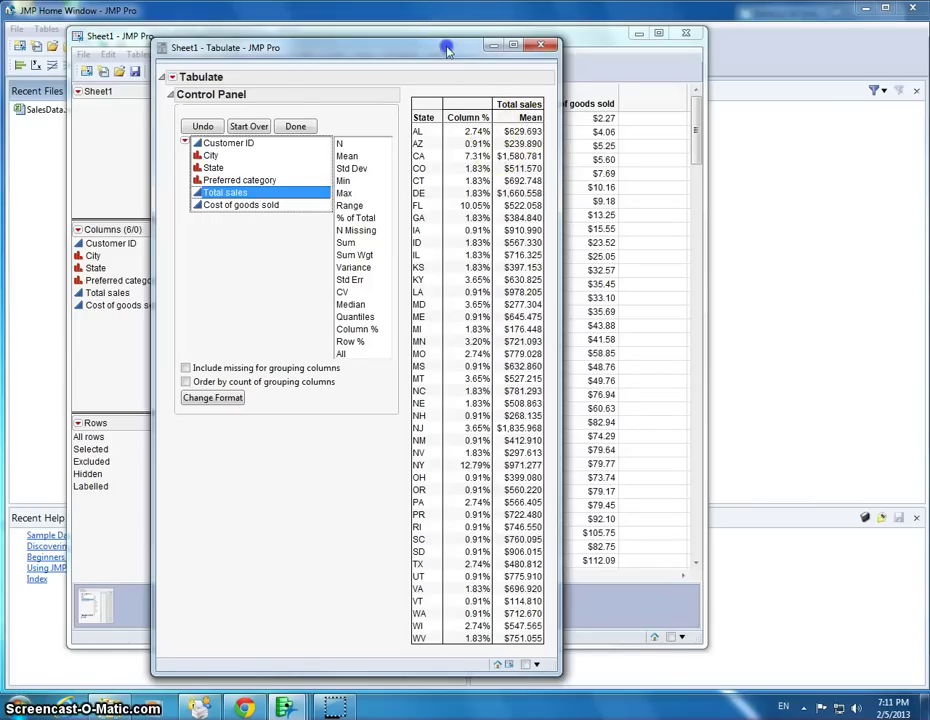
mouse_move(448, 48)
left_mouse_down()
mouse_move(457, 40)
mouse_move(465, 47)
left_mouse_up()
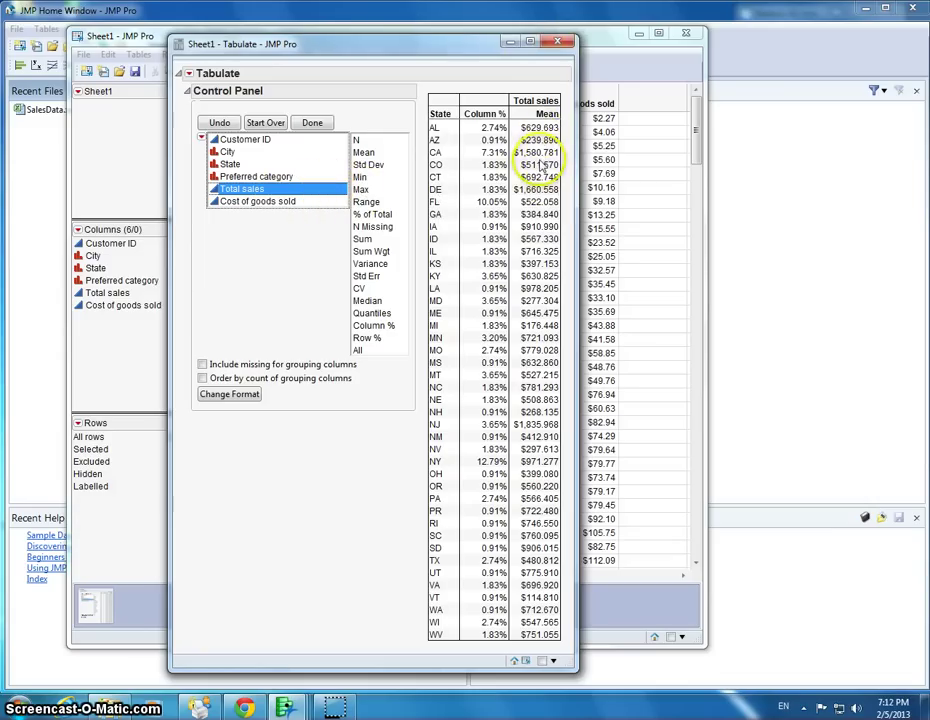
Step: Close the tabulation and launch Graph Builder for Sheet1, positioned lower on screen
left_click(564, 45)
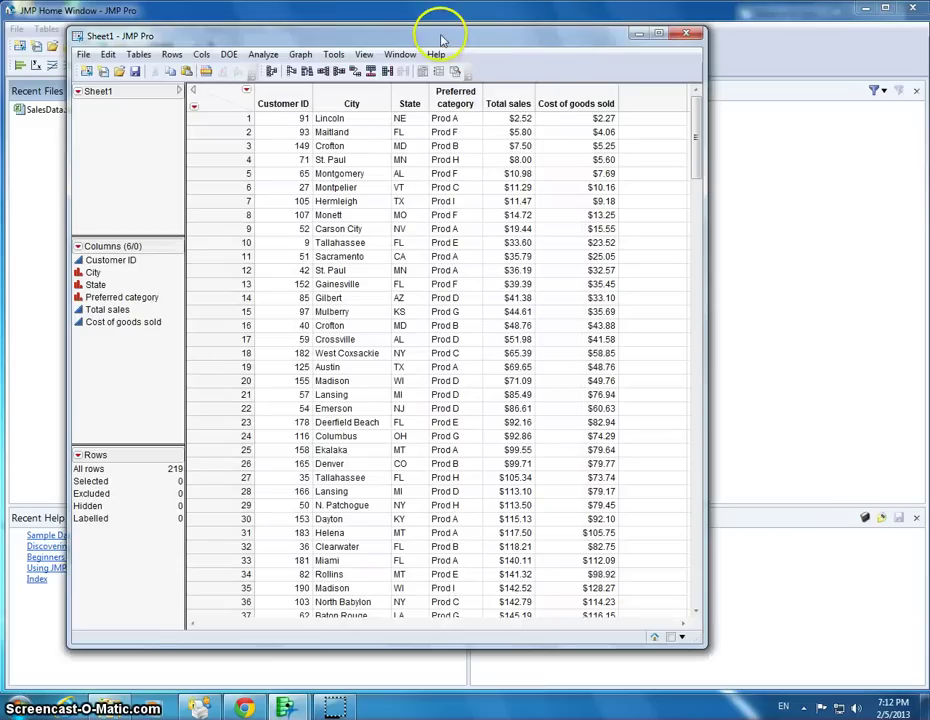
left_click_drag(432, 30, 414, 28)
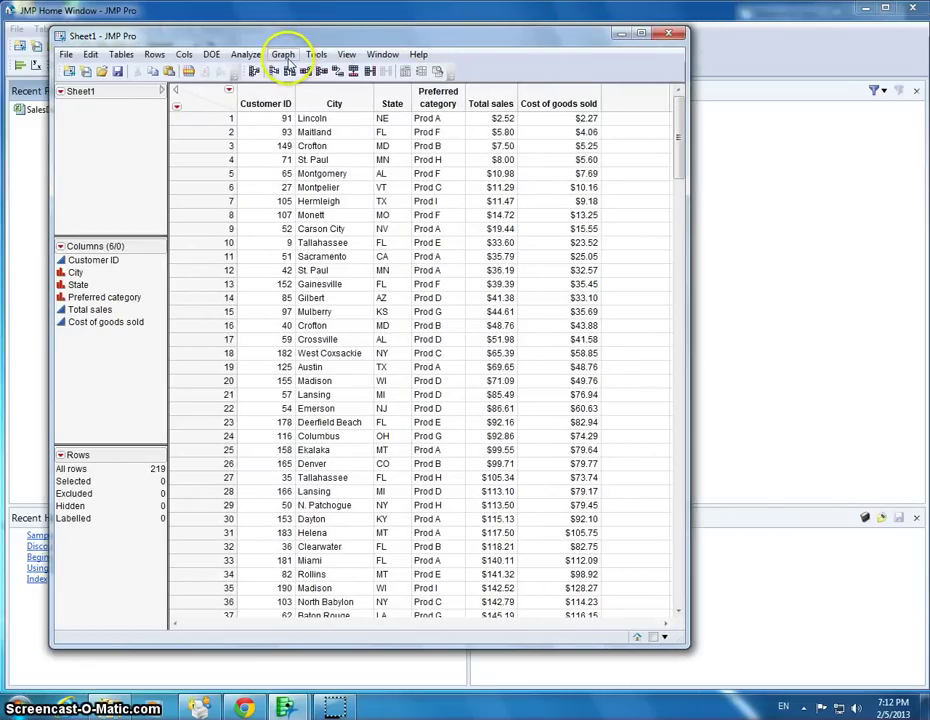
left_click(284, 55)
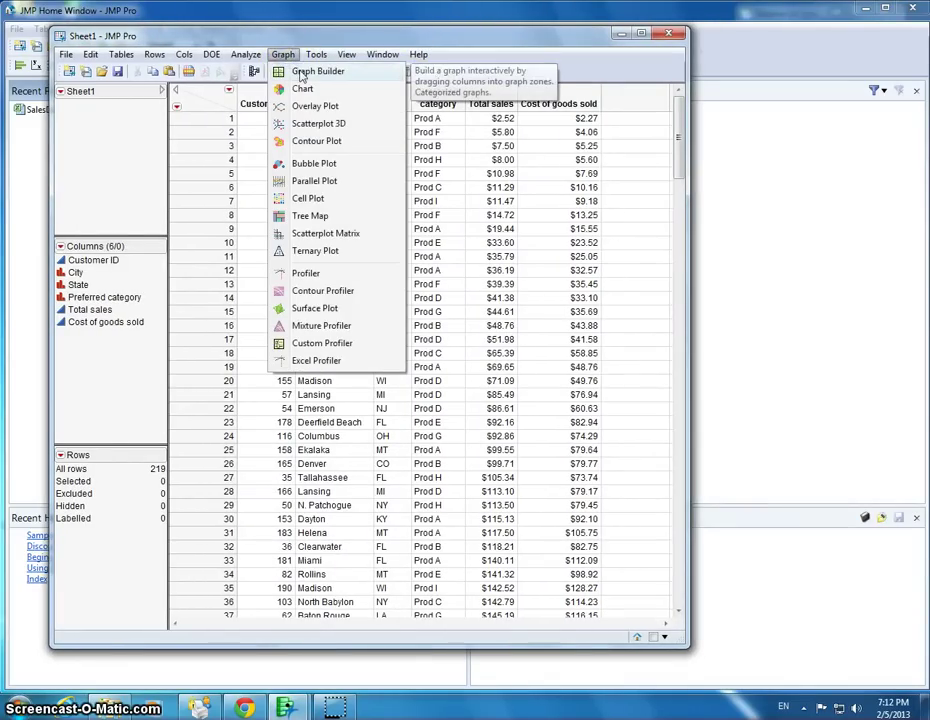
left_click(304, 73)
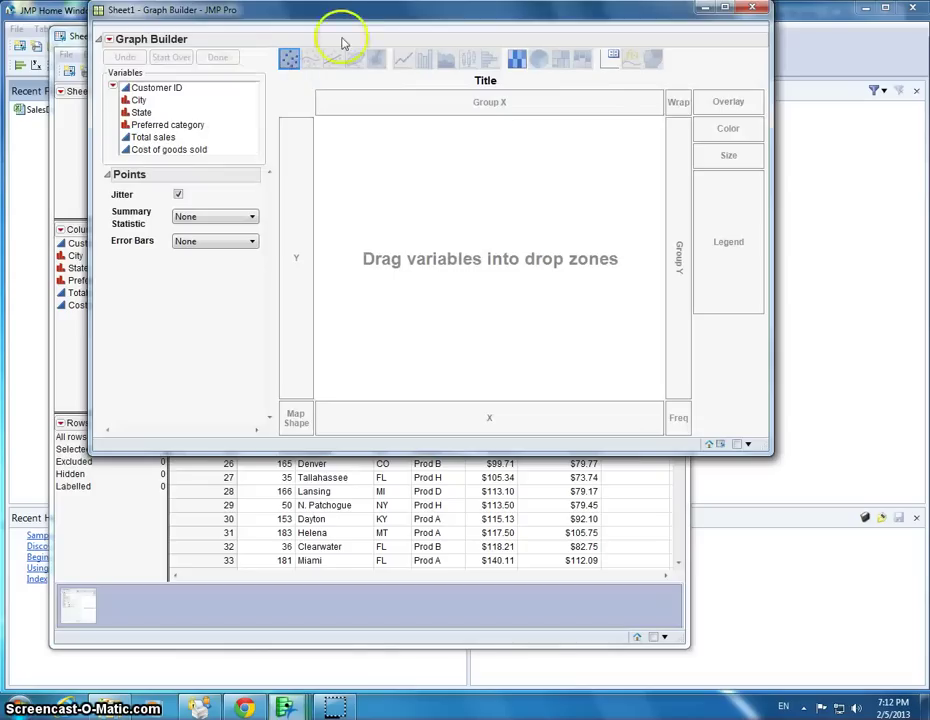
left_click_drag(357, 17, 354, 119)
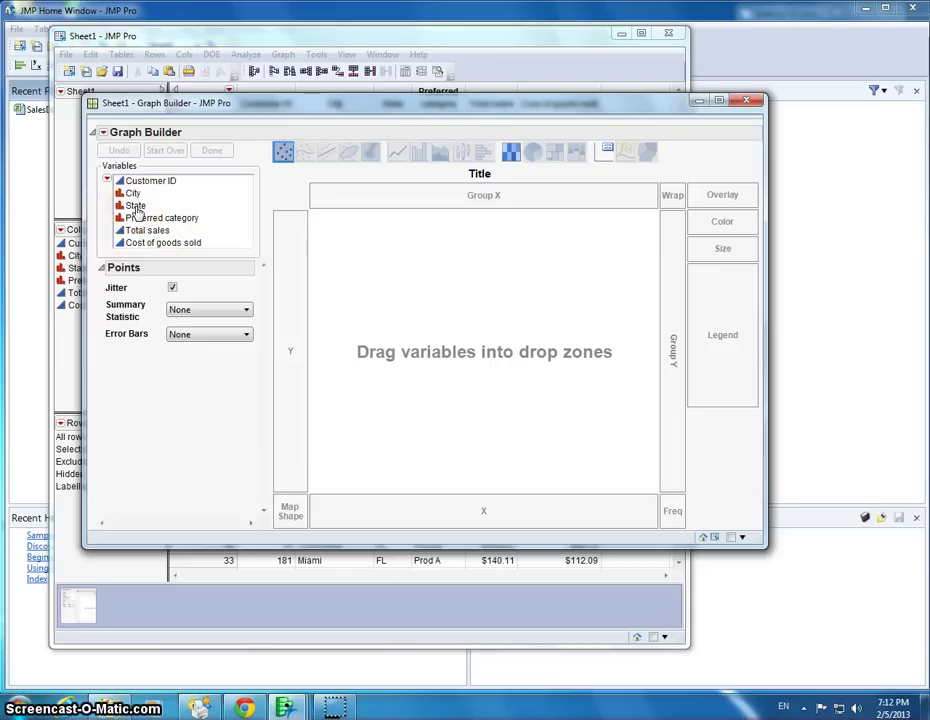
Step: Use State as the map shape to draw a US states outline map, enlarge it, and select Total sales
left_click(136, 206)
left_click_drag(139, 209, 235, 219)
left_click_drag(376, 281, 442, 316)
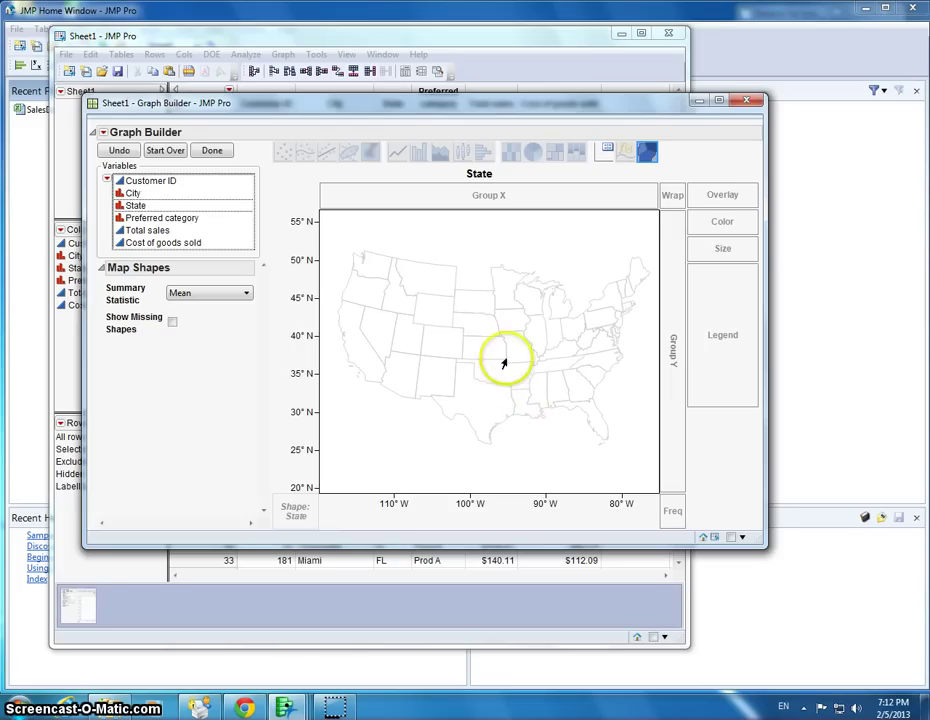
left_click_drag(581, 110, 523, 62)
left_click_drag(700, 493, 912, 668)
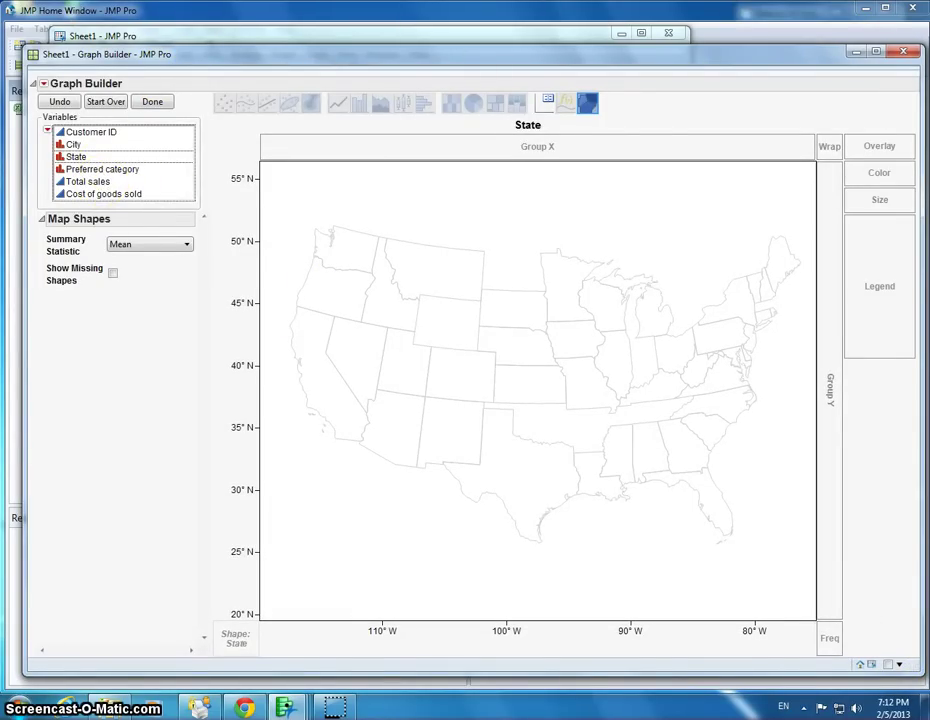
left_click(92, 184)
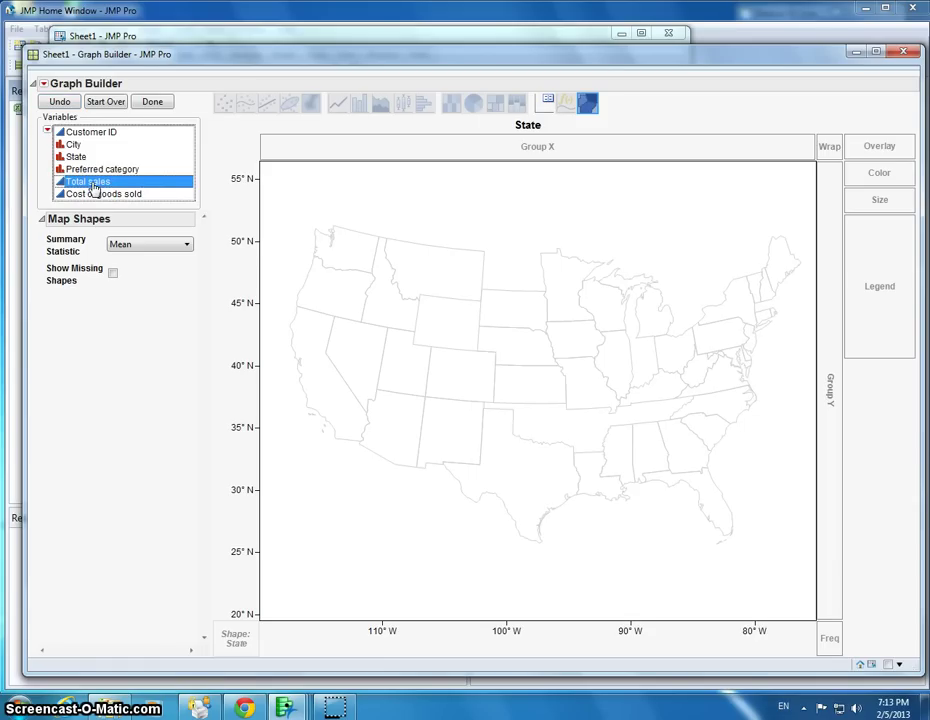
Step: Drop Total sales onto Color so states shade blue-to-red from $0 to $2,000
left_click_drag(93, 188, 488, 342)
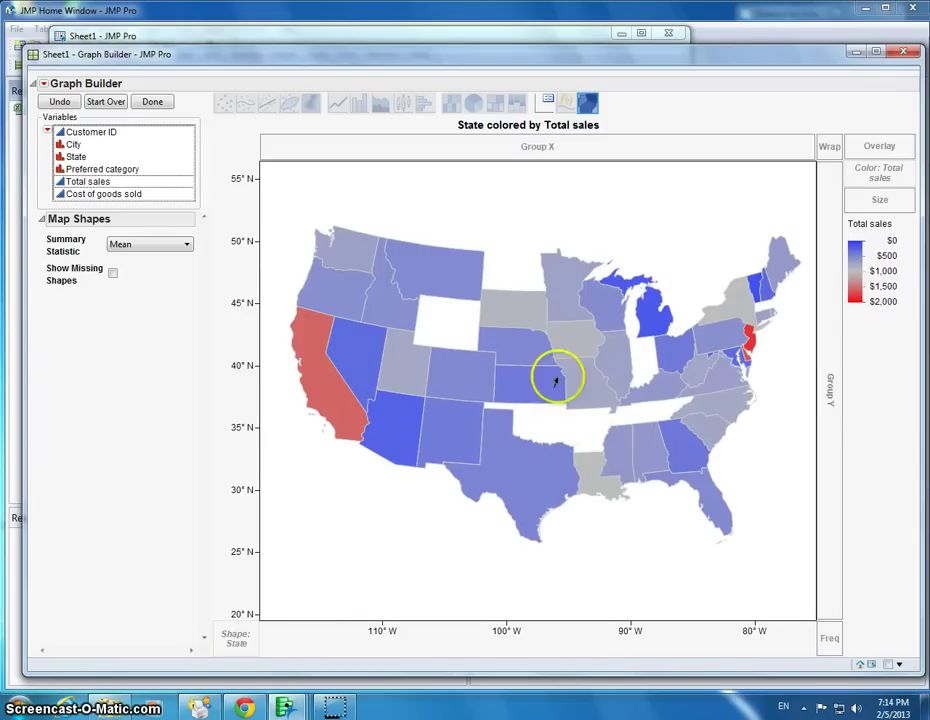
left_click(124, 245)
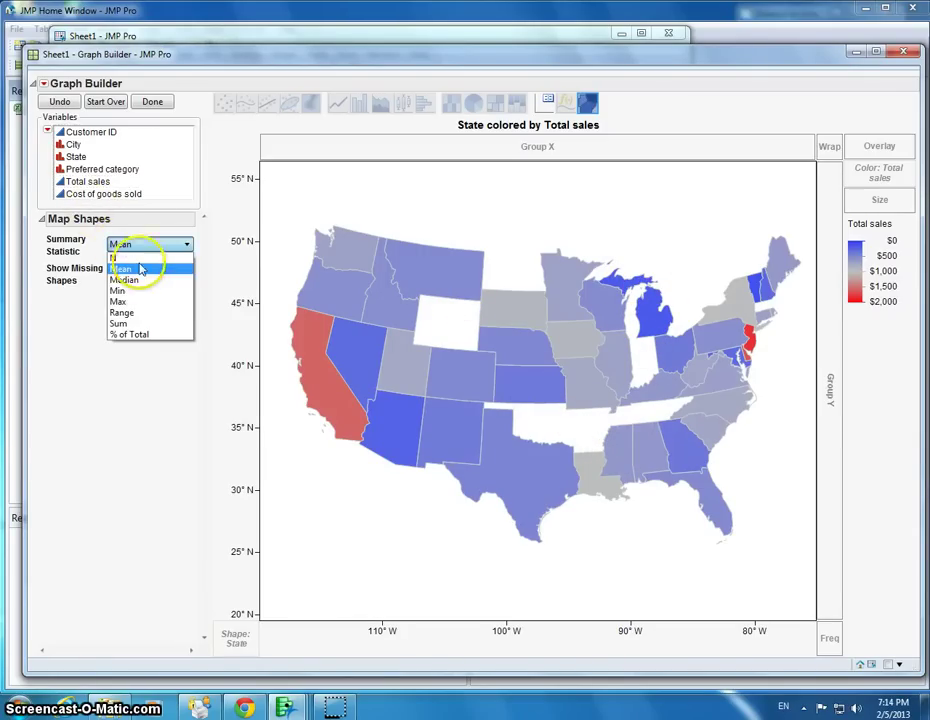
left_click(135, 258)
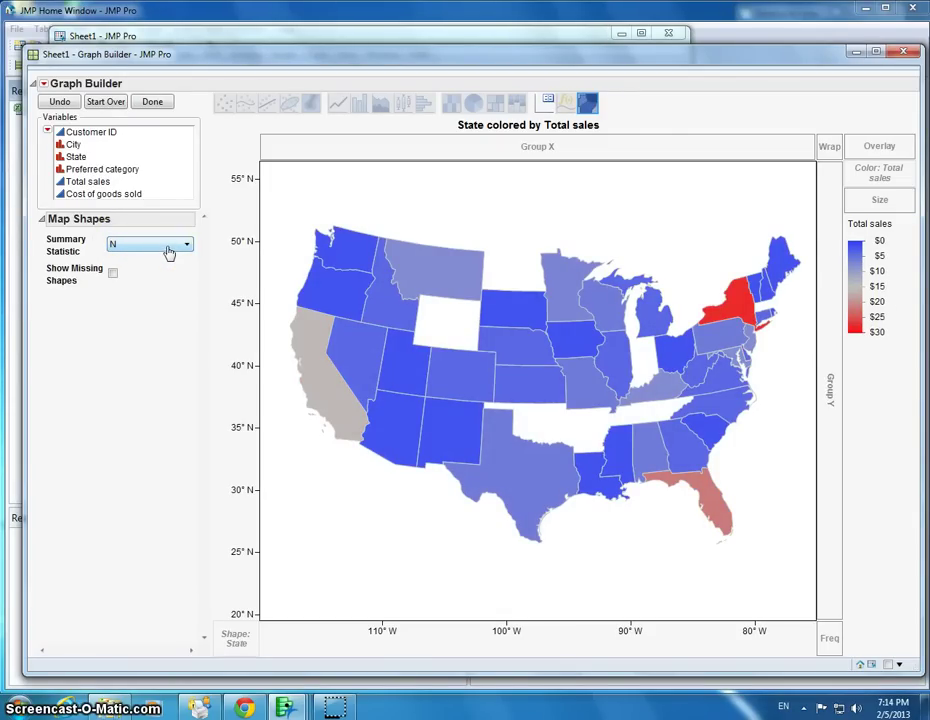
left_click(168, 248)
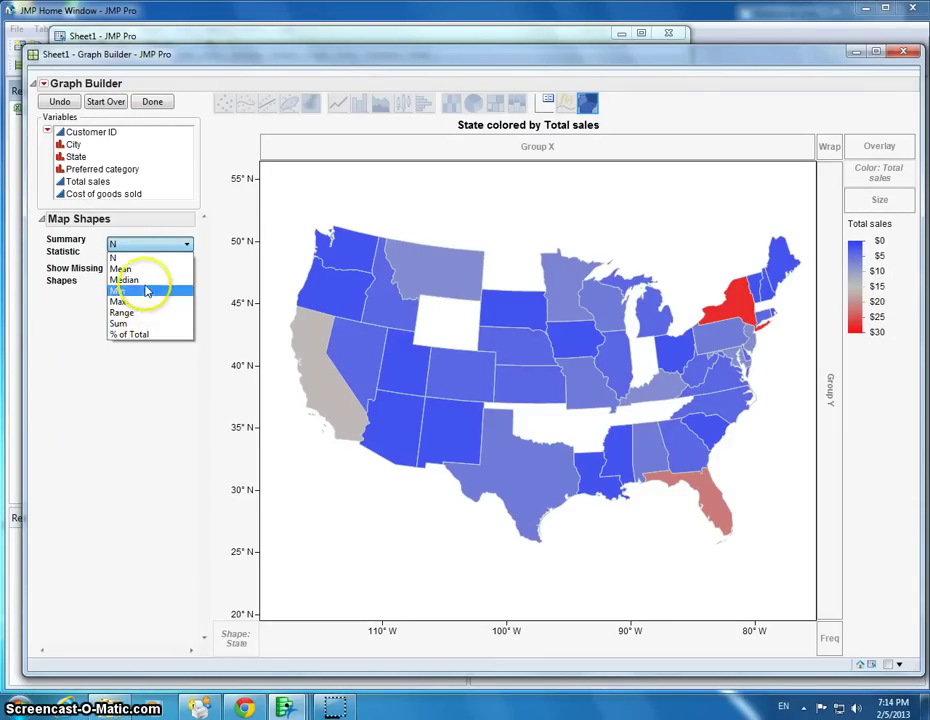
left_click(140, 281)
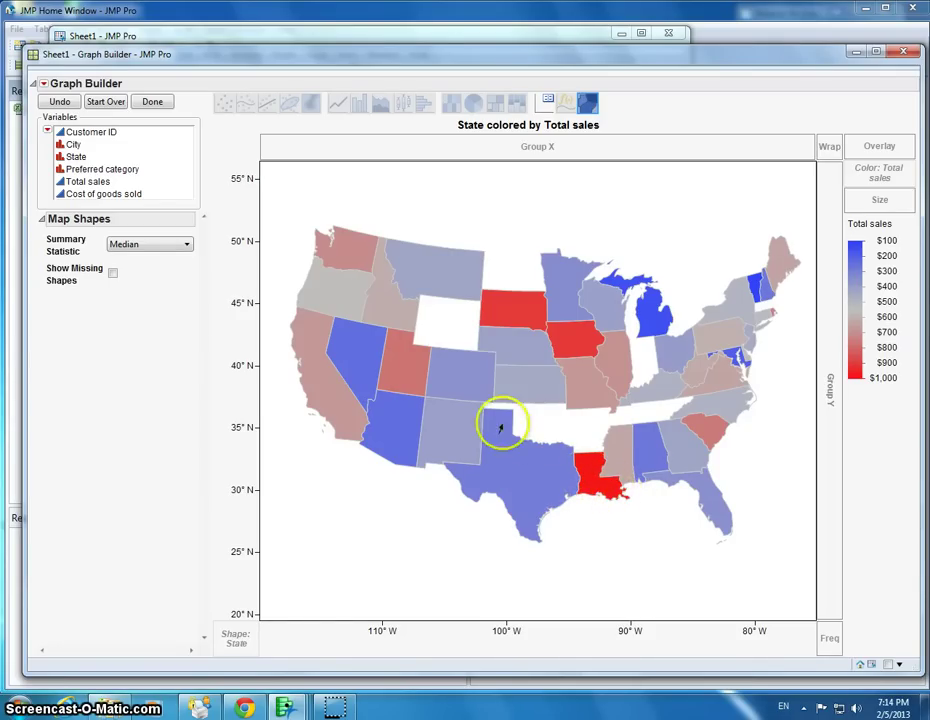
left_click(131, 245)
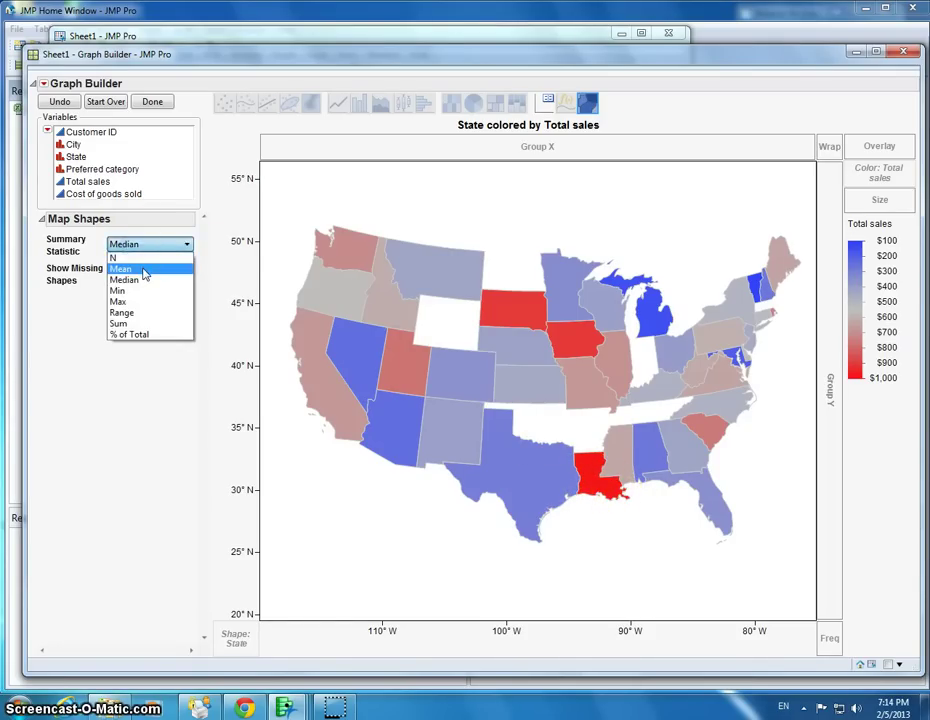
left_click(121, 268)
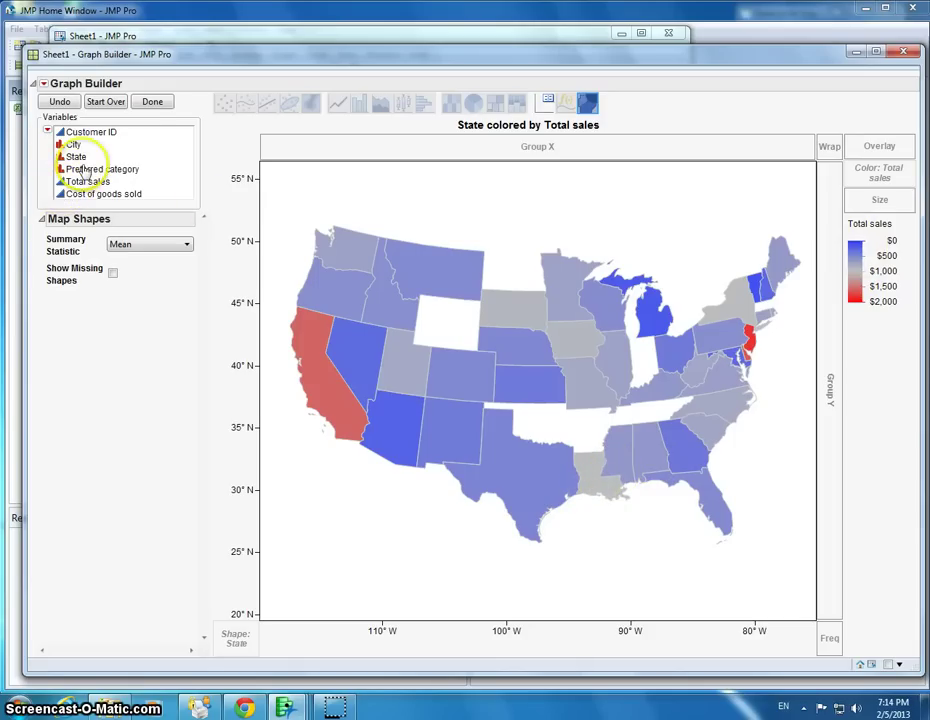
Step: Finish the state map with Done and close the Graph Builder report
left_click(151, 103)
left_click_drag(562, 56, 634, 66)
left_click(788, 64)
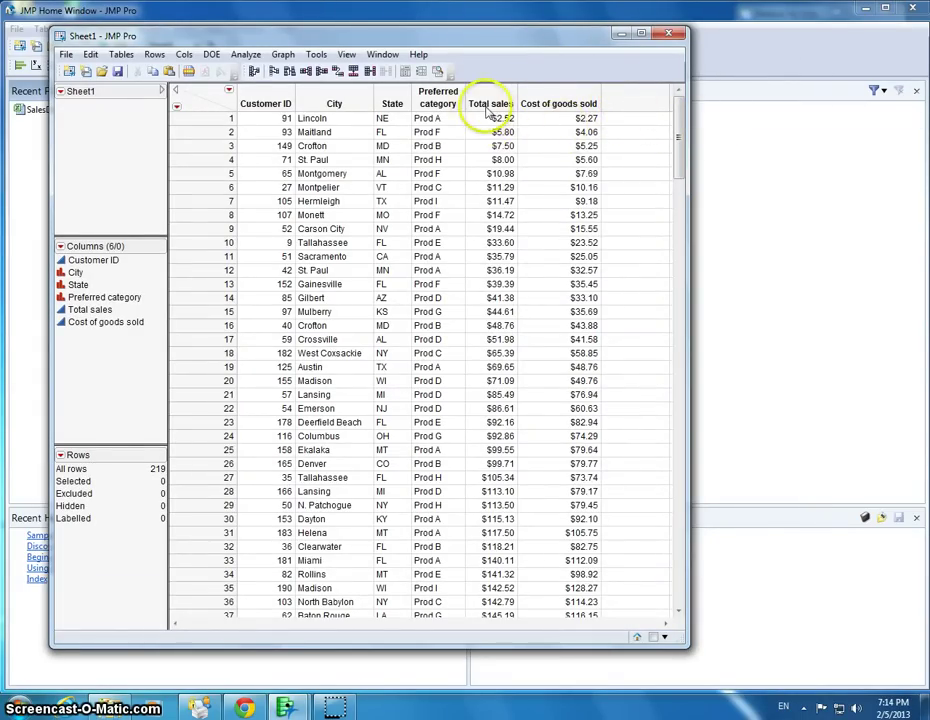
Step: Add a new empty numeric column named Profit after Cost of goods sold
right_click(627, 108)
left_click(648, 114)
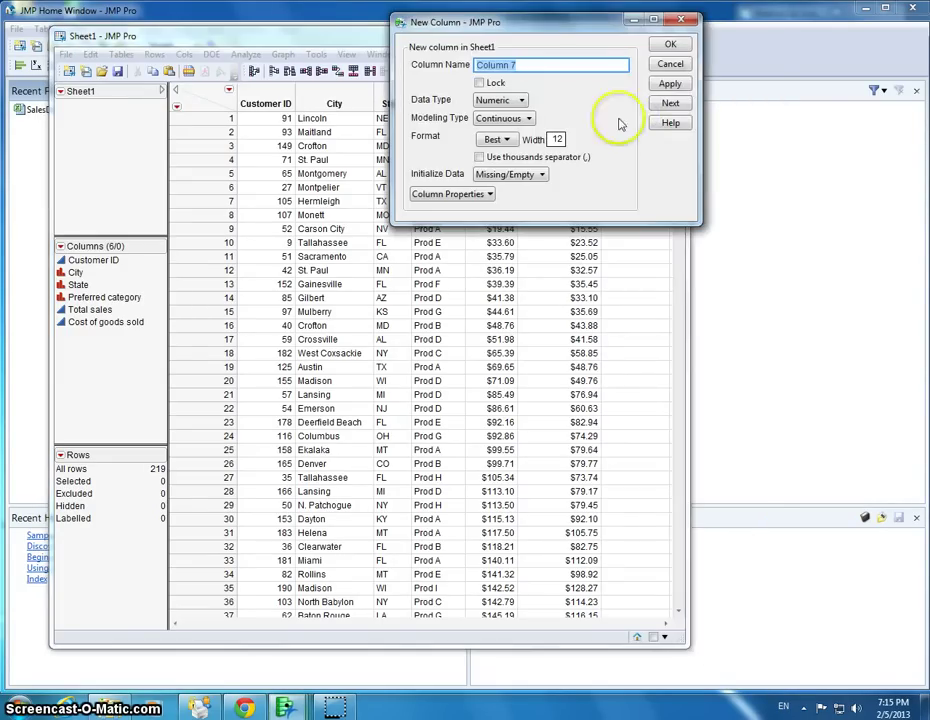
left_click_drag(544, 21, 498, 179)
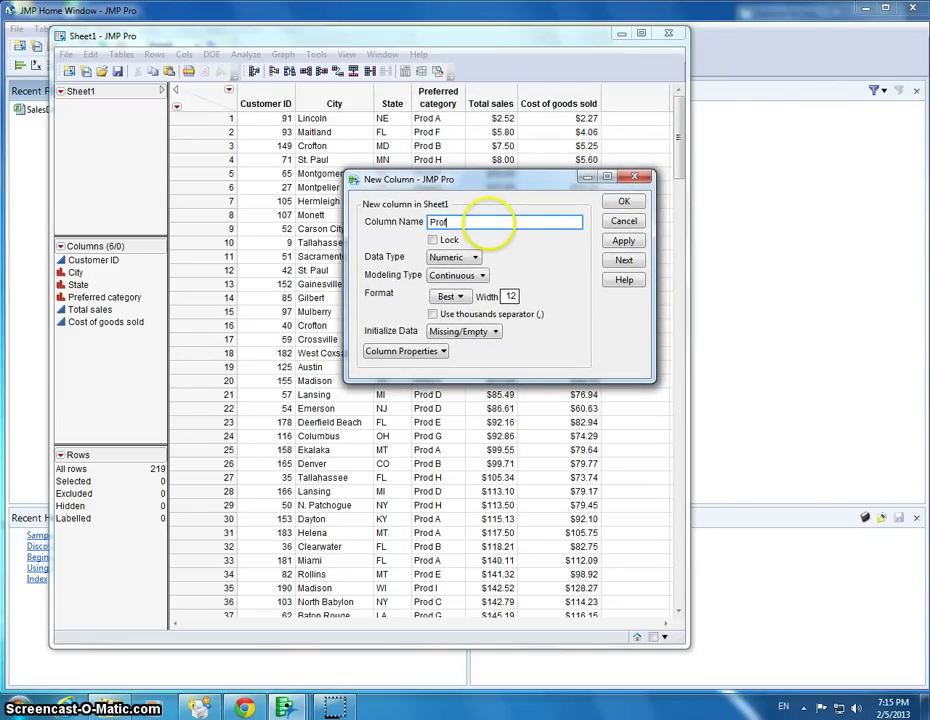
left_click(626, 203)
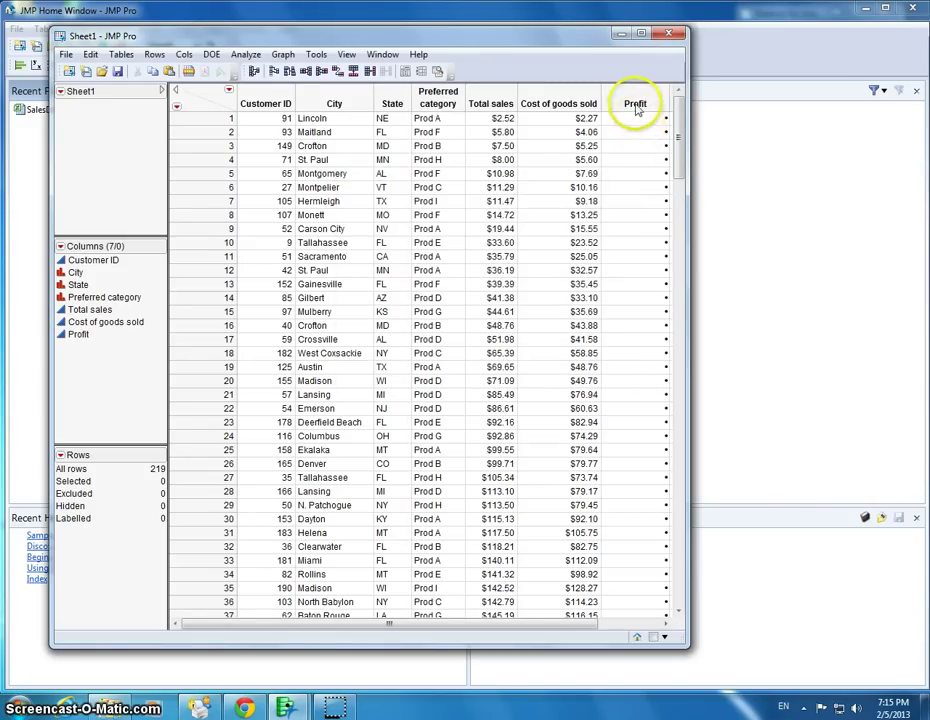
Step: Open the Profit formula editor, widen it, try Customer ID and Preferred category, then clear the formula
right_click(636, 106)
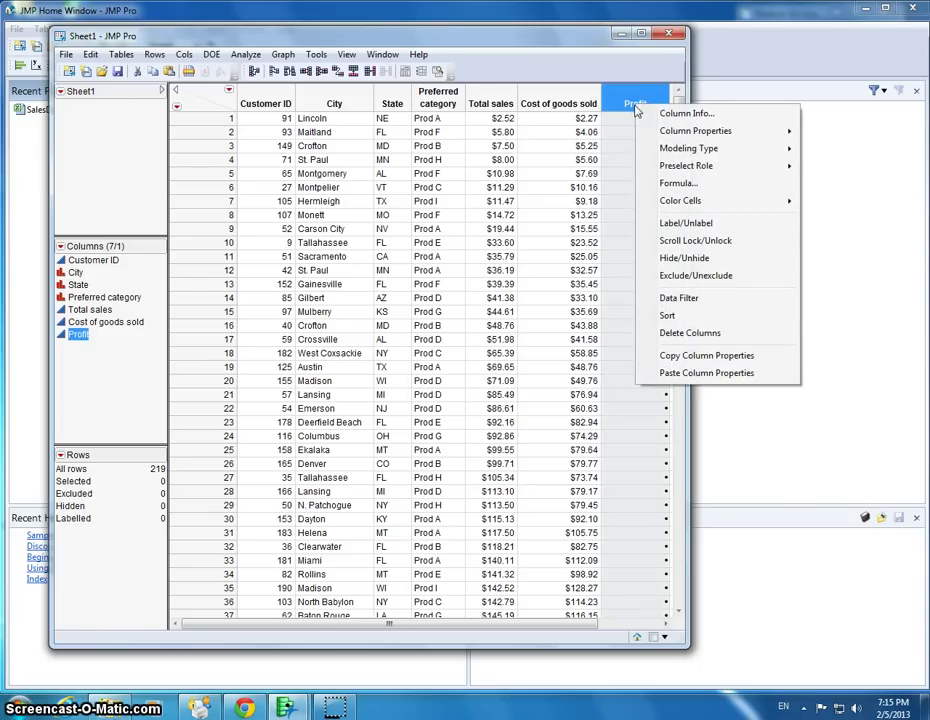
left_click(623, 128)
right_click(621, 132)
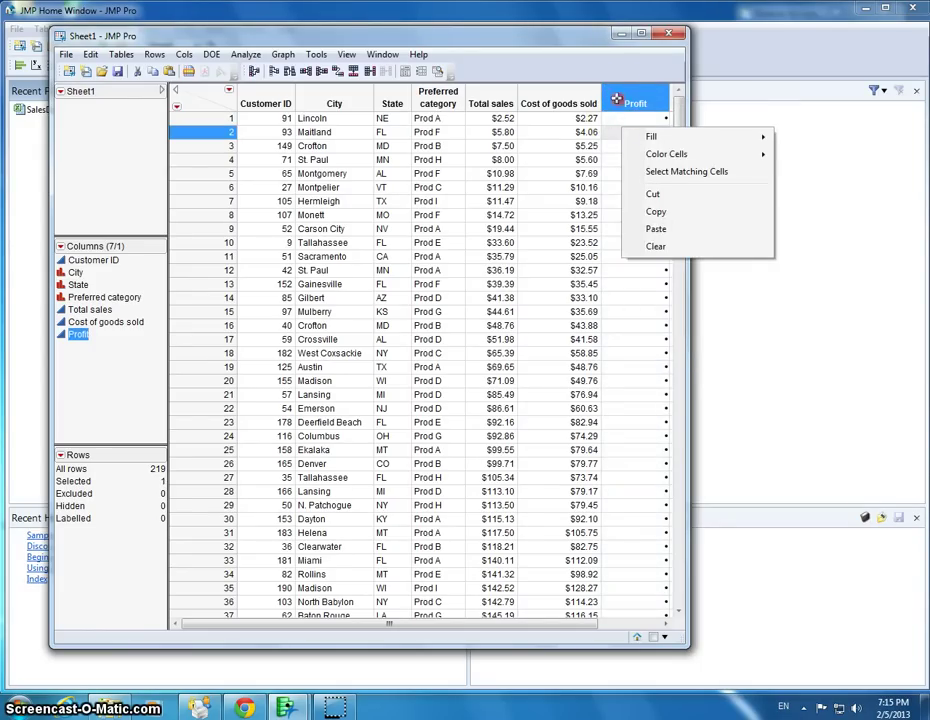
right_click(620, 104)
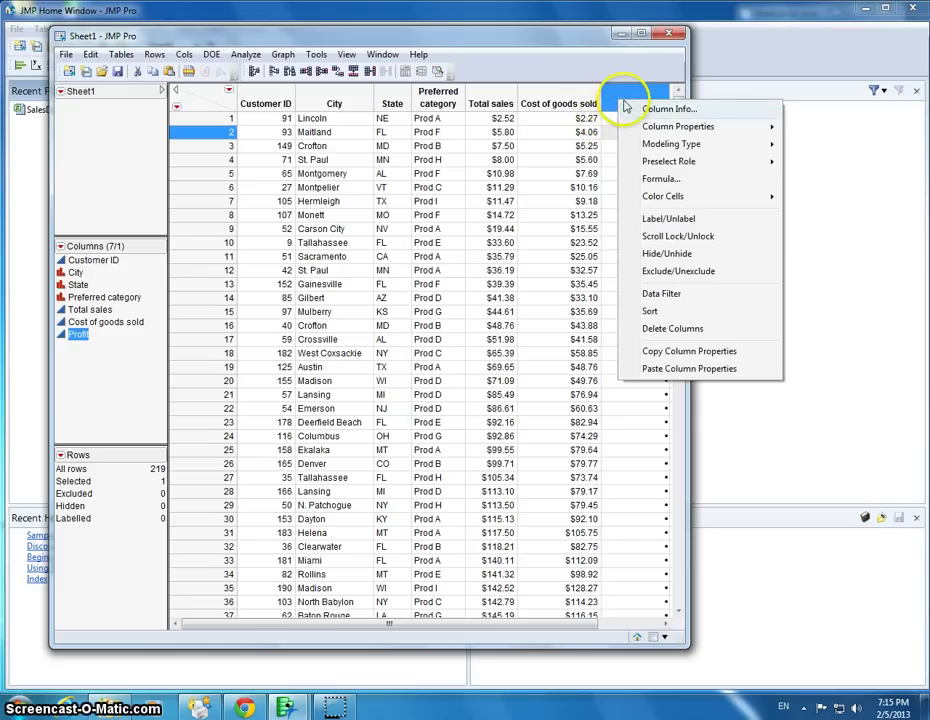
left_click(649, 180)
left_click_drag(330, 29, 488, 194)
left_click_drag(275, 236, 163, 246)
left_click_drag(596, 270, 744, 285)
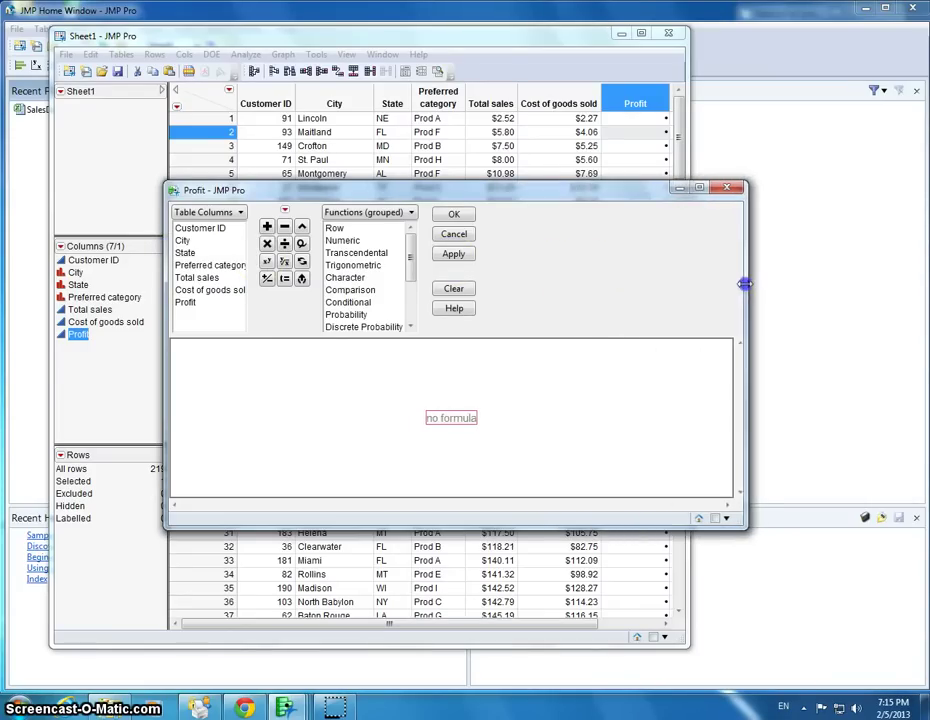
left_click(245, 227)
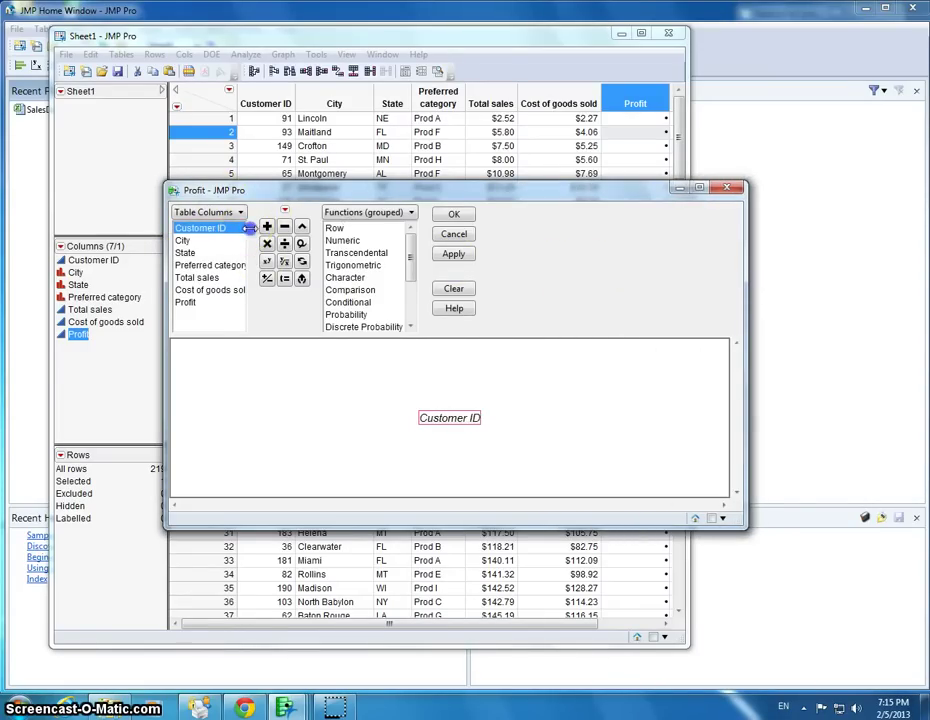
left_click_drag(262, 228, 277, 229)
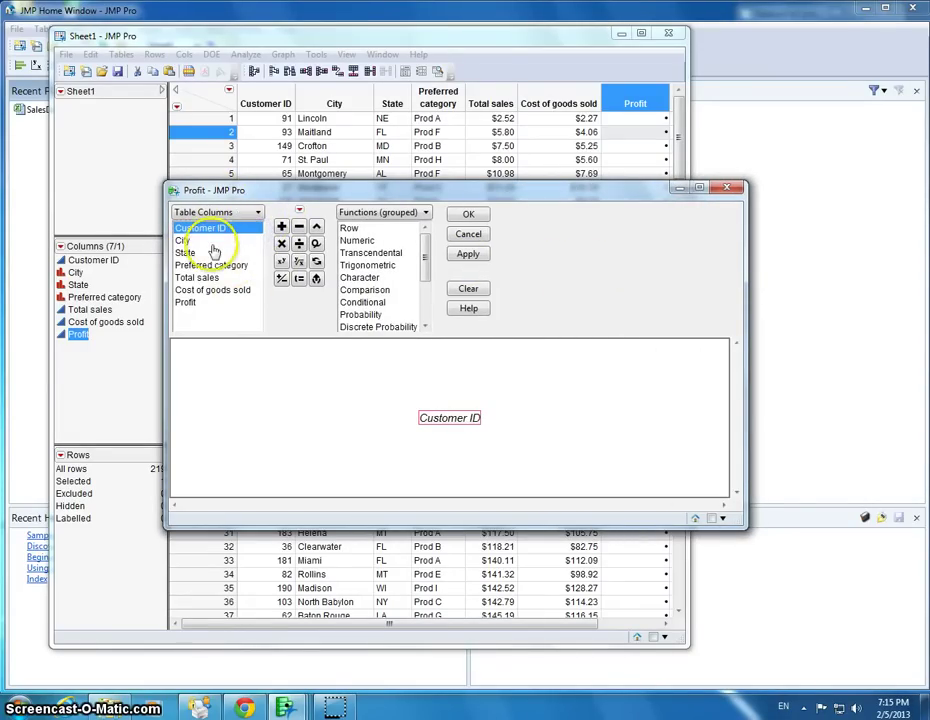
left_click(216, 266)
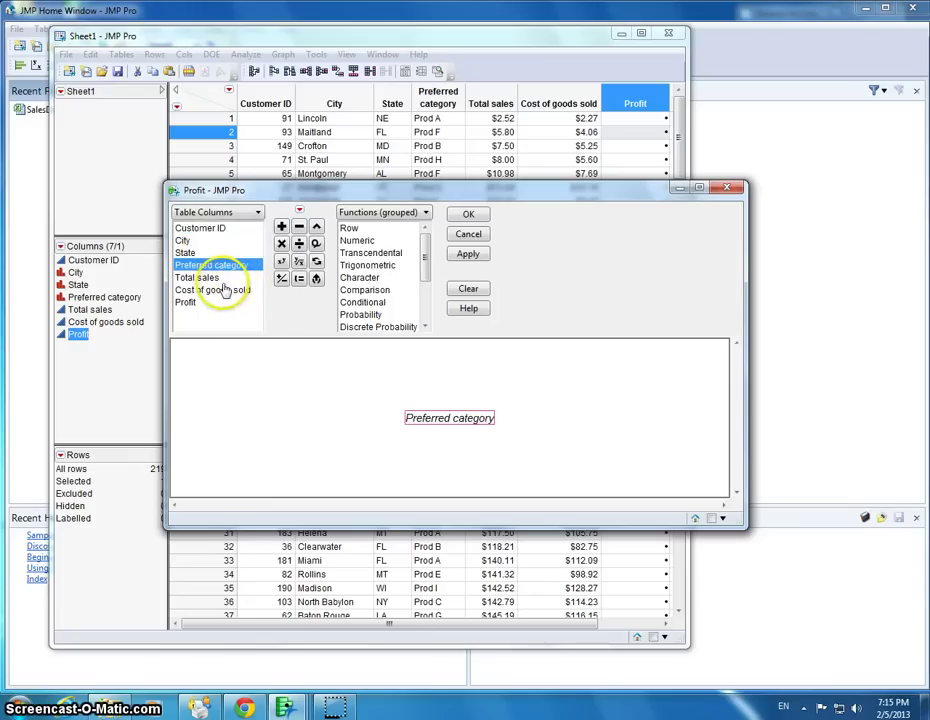
left_click(468, 290)
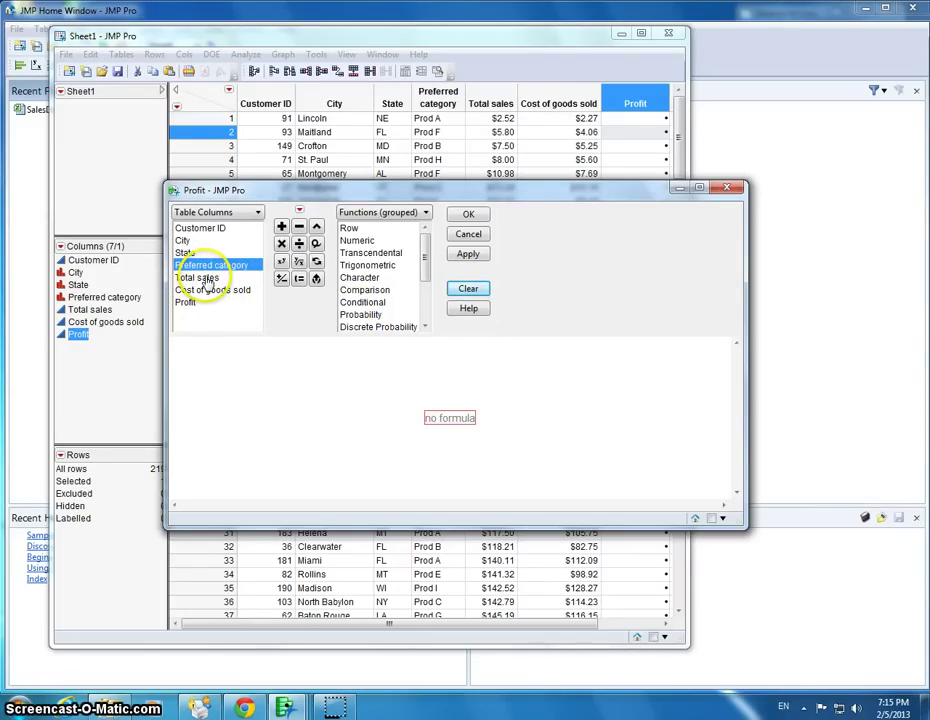
Step: Set the Profit formula to Total sales − Cost of goods sold and apply it to all rows
left_click(205, 278)
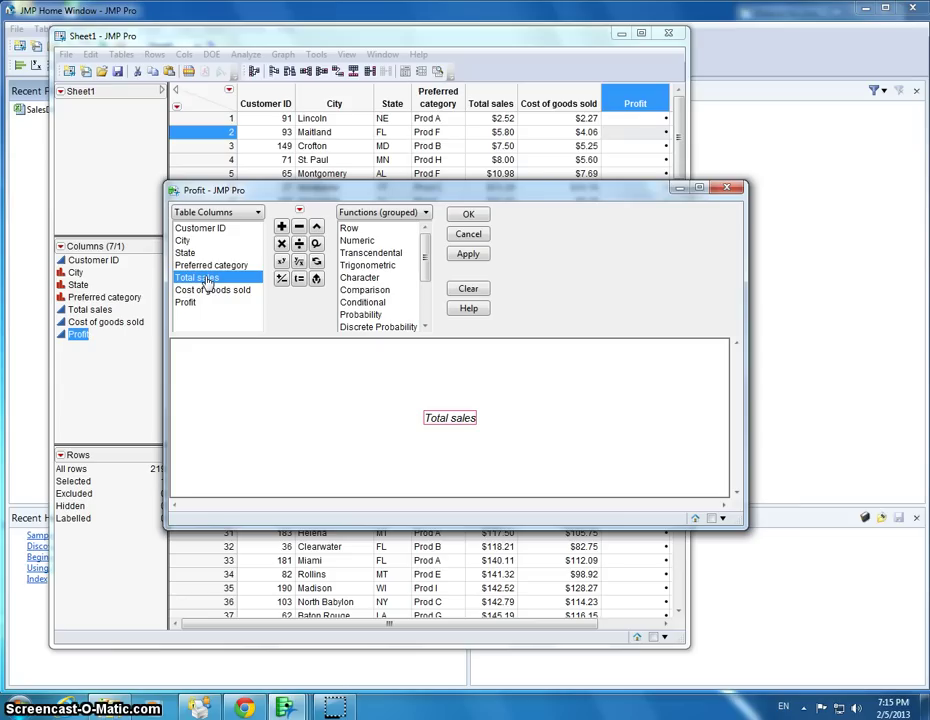
left_click(298, 226)
left_click(213, 290)
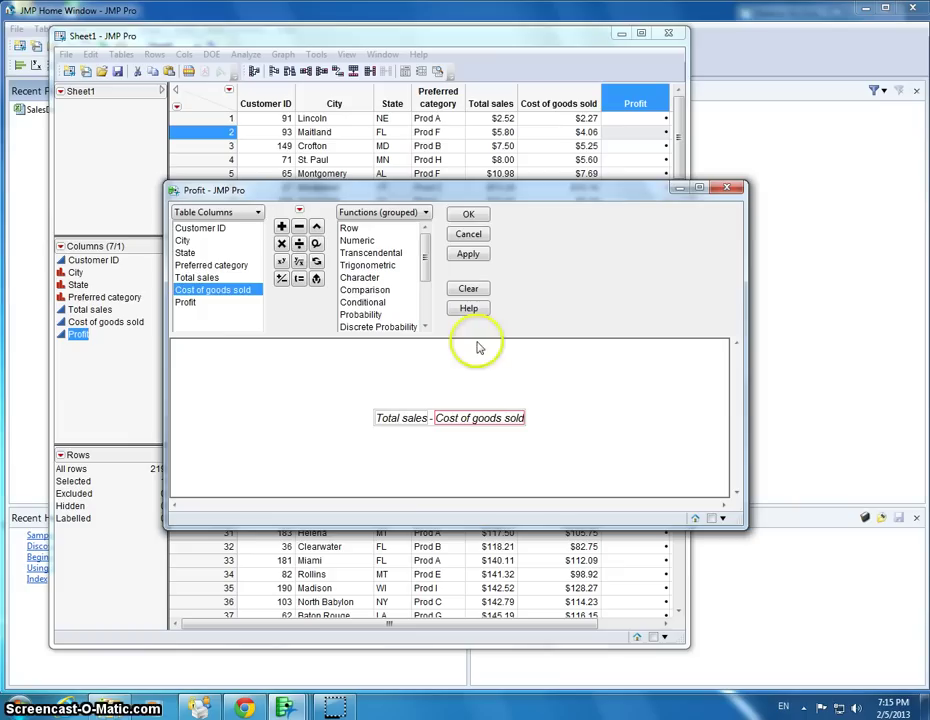
left_click(468, 214)
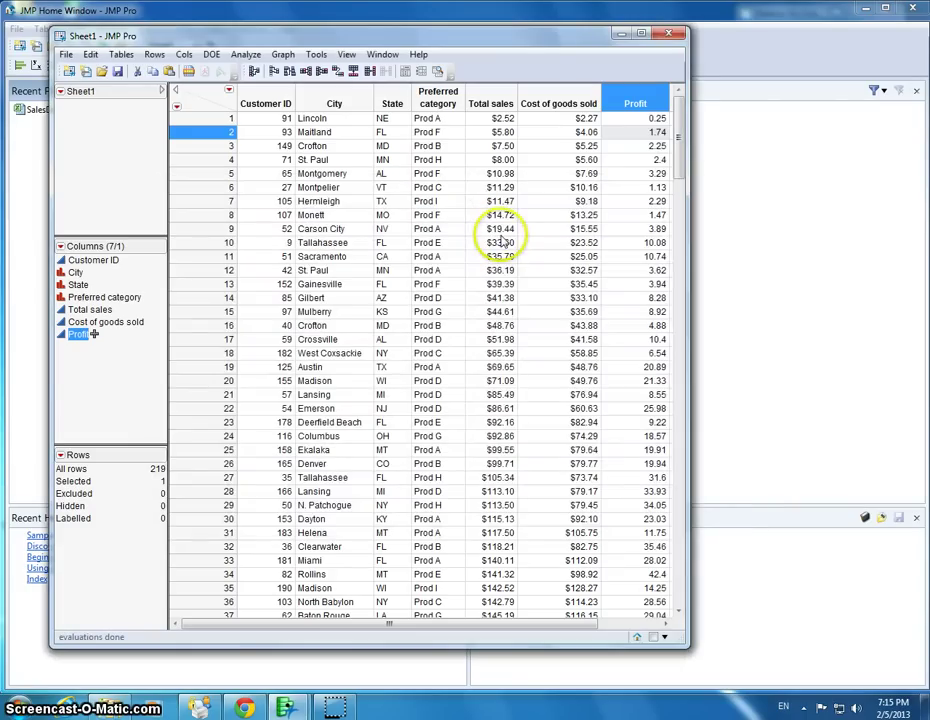
mouse_move(679, 160)
left_mouse_down()
mouse_move(681, 188)
mouse_move(679, 137)
left_mouse_up()
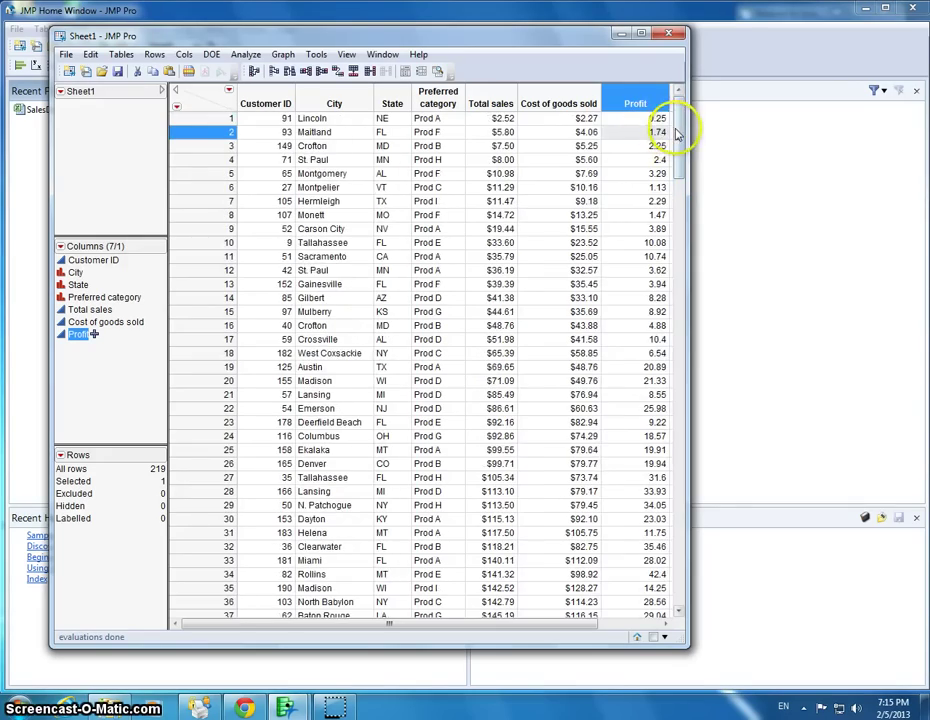
left_click_drag(679, 133, 679, 580)
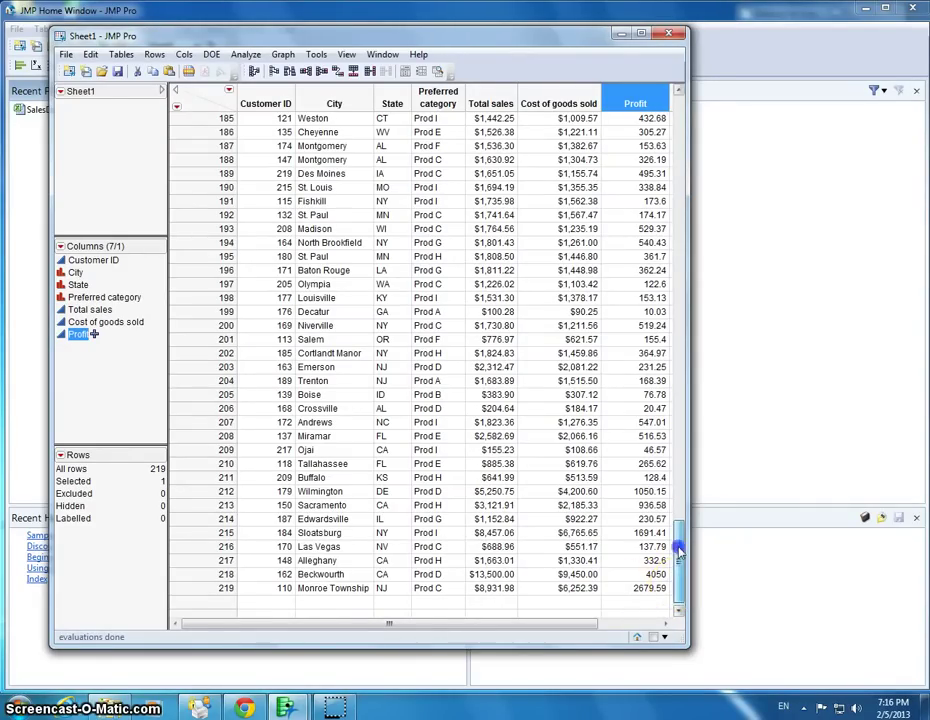
left_click_drag(678, 500, 677, 90)
left_click(636, 104)
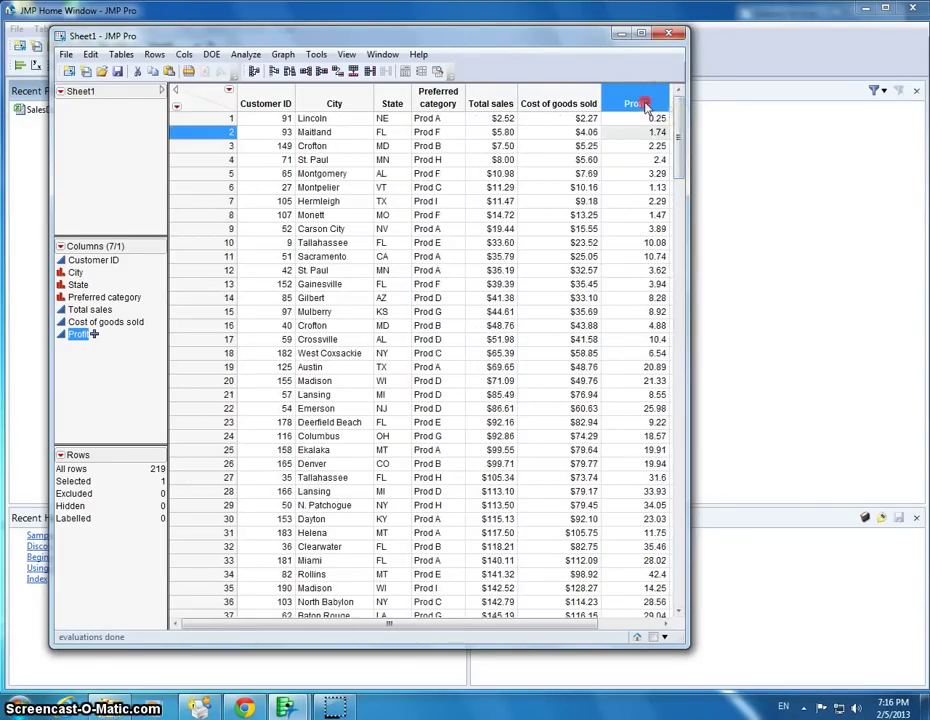
Step: Sort Sheet1 ascending by Profit, from 0.25 in row 1 to 4050 in row 219
right_click(645, 105)
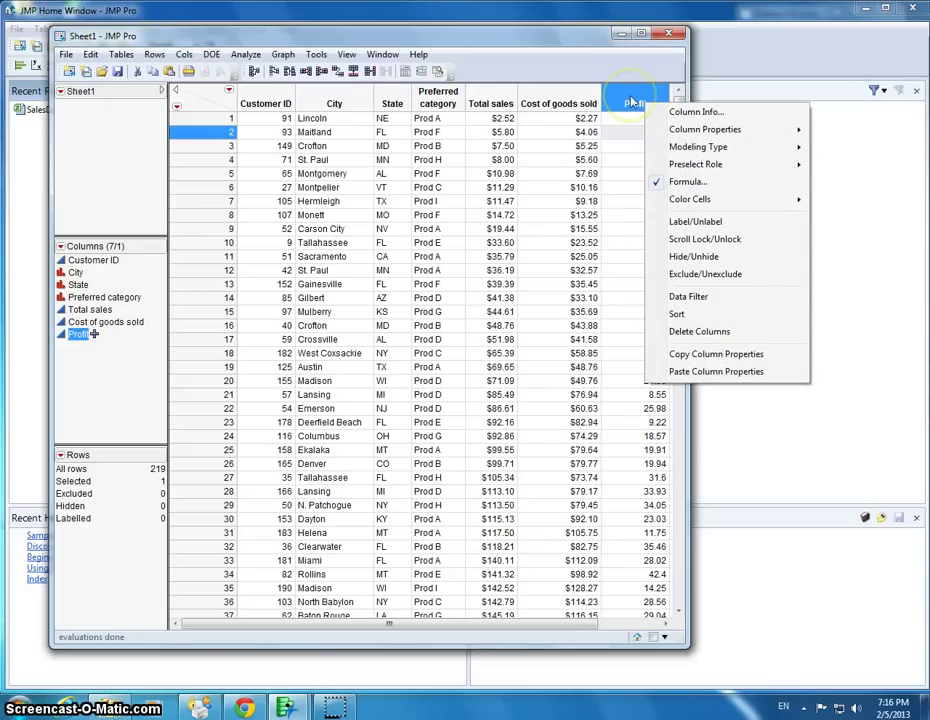
left_click(677, 313)
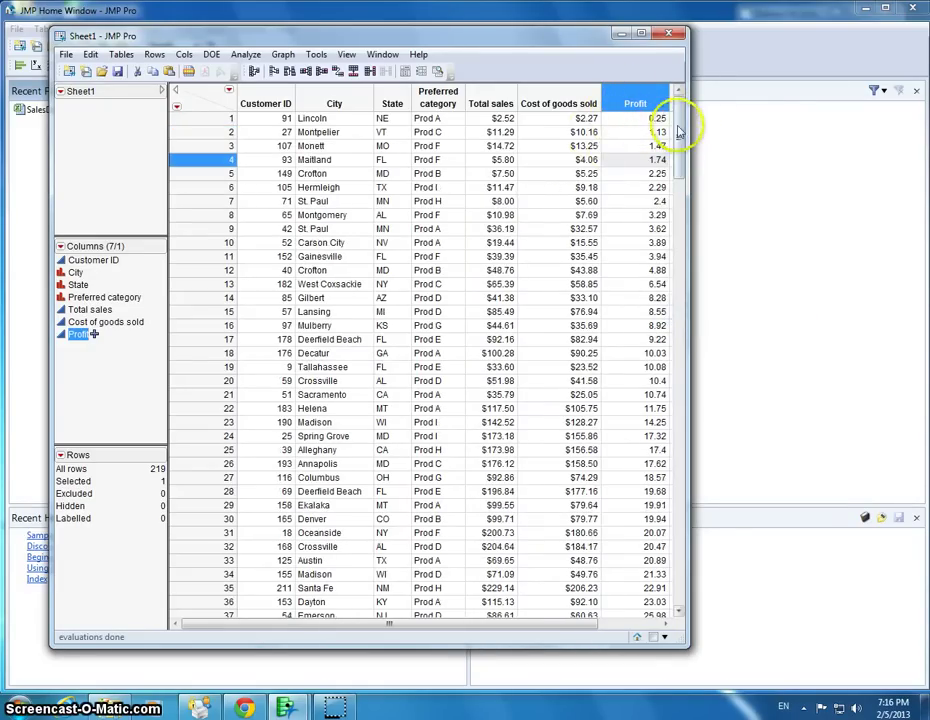
left_click_drag(677, 121, 660, 592)
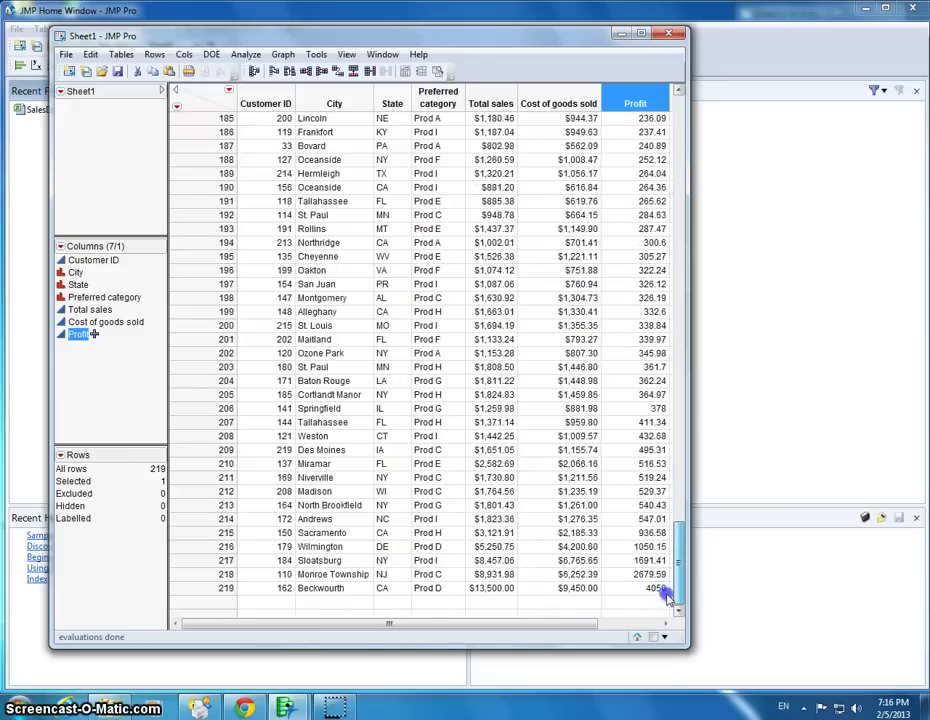